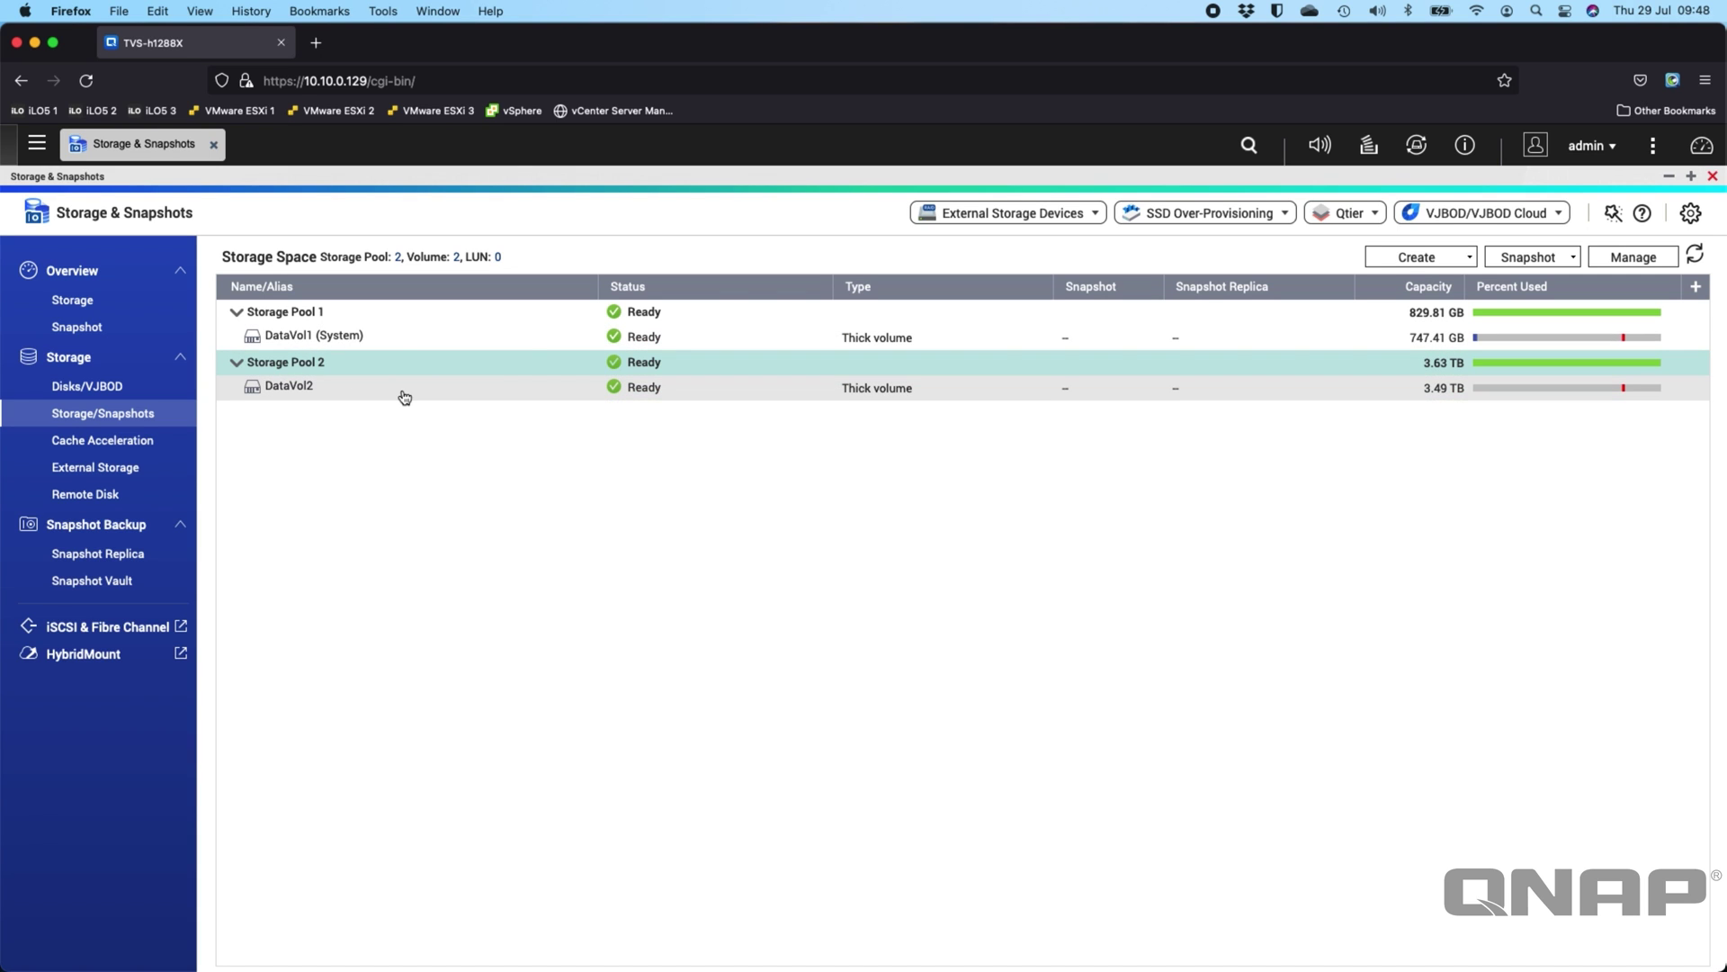
# Open Storage Pool 2's management window and show its Expand Pool options.
pyautogui.rightClick(532, 364)
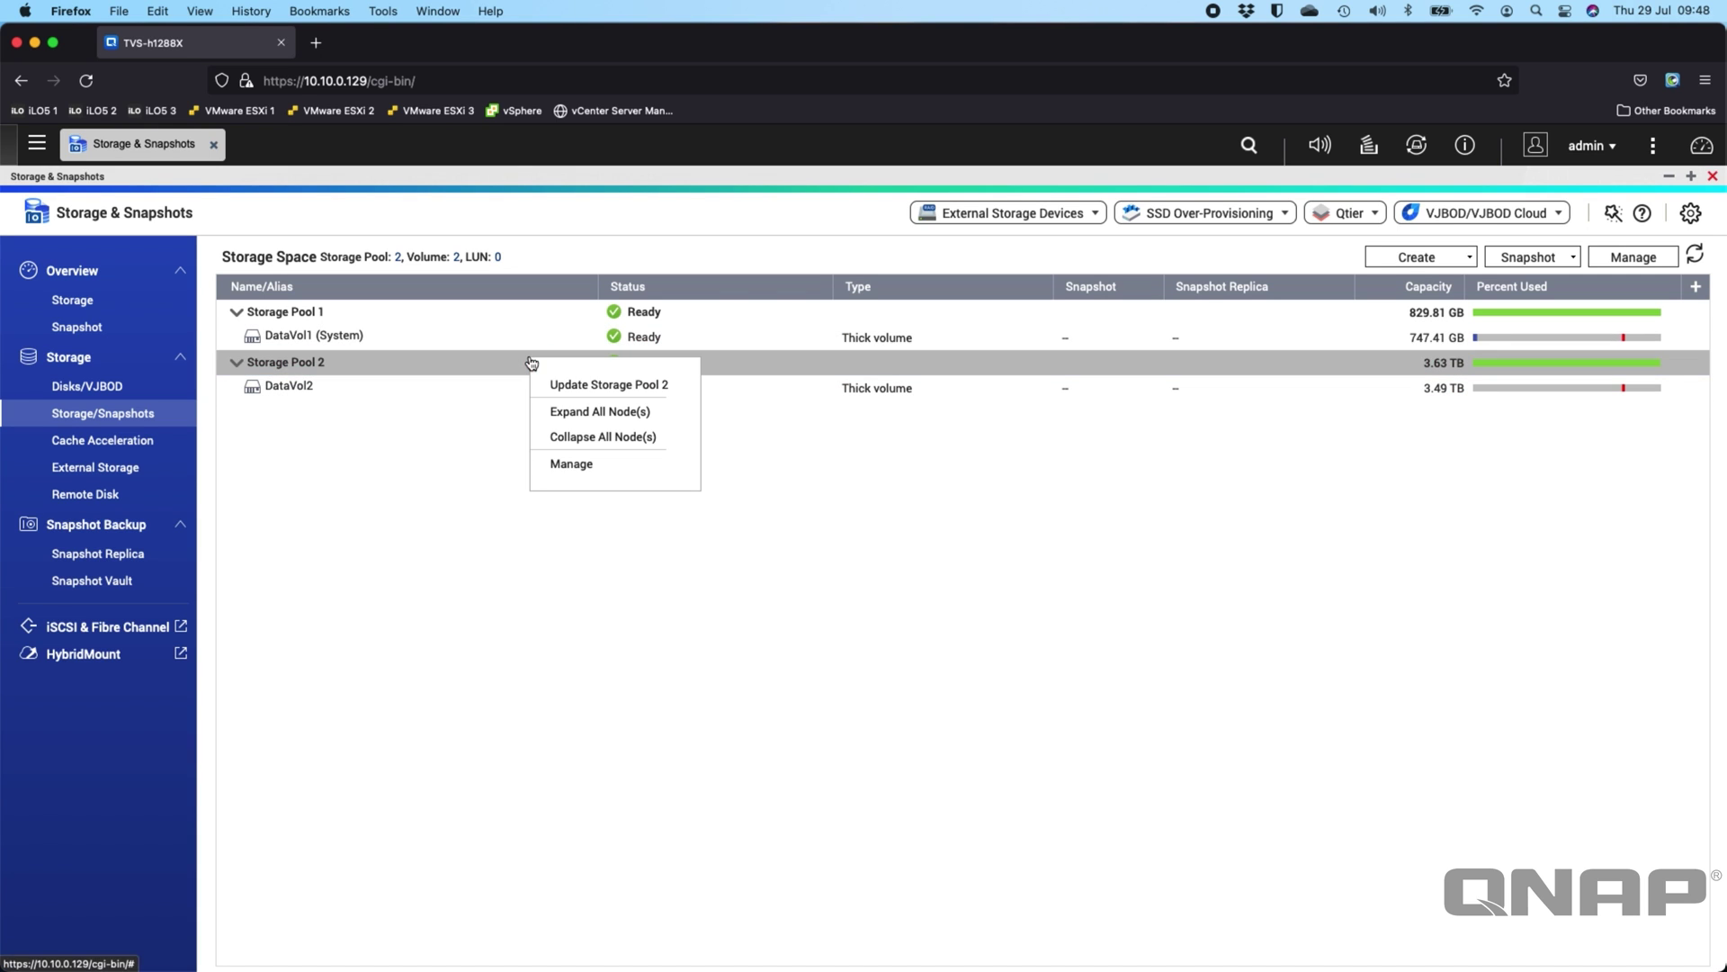
pyautogui.click(581, 466)
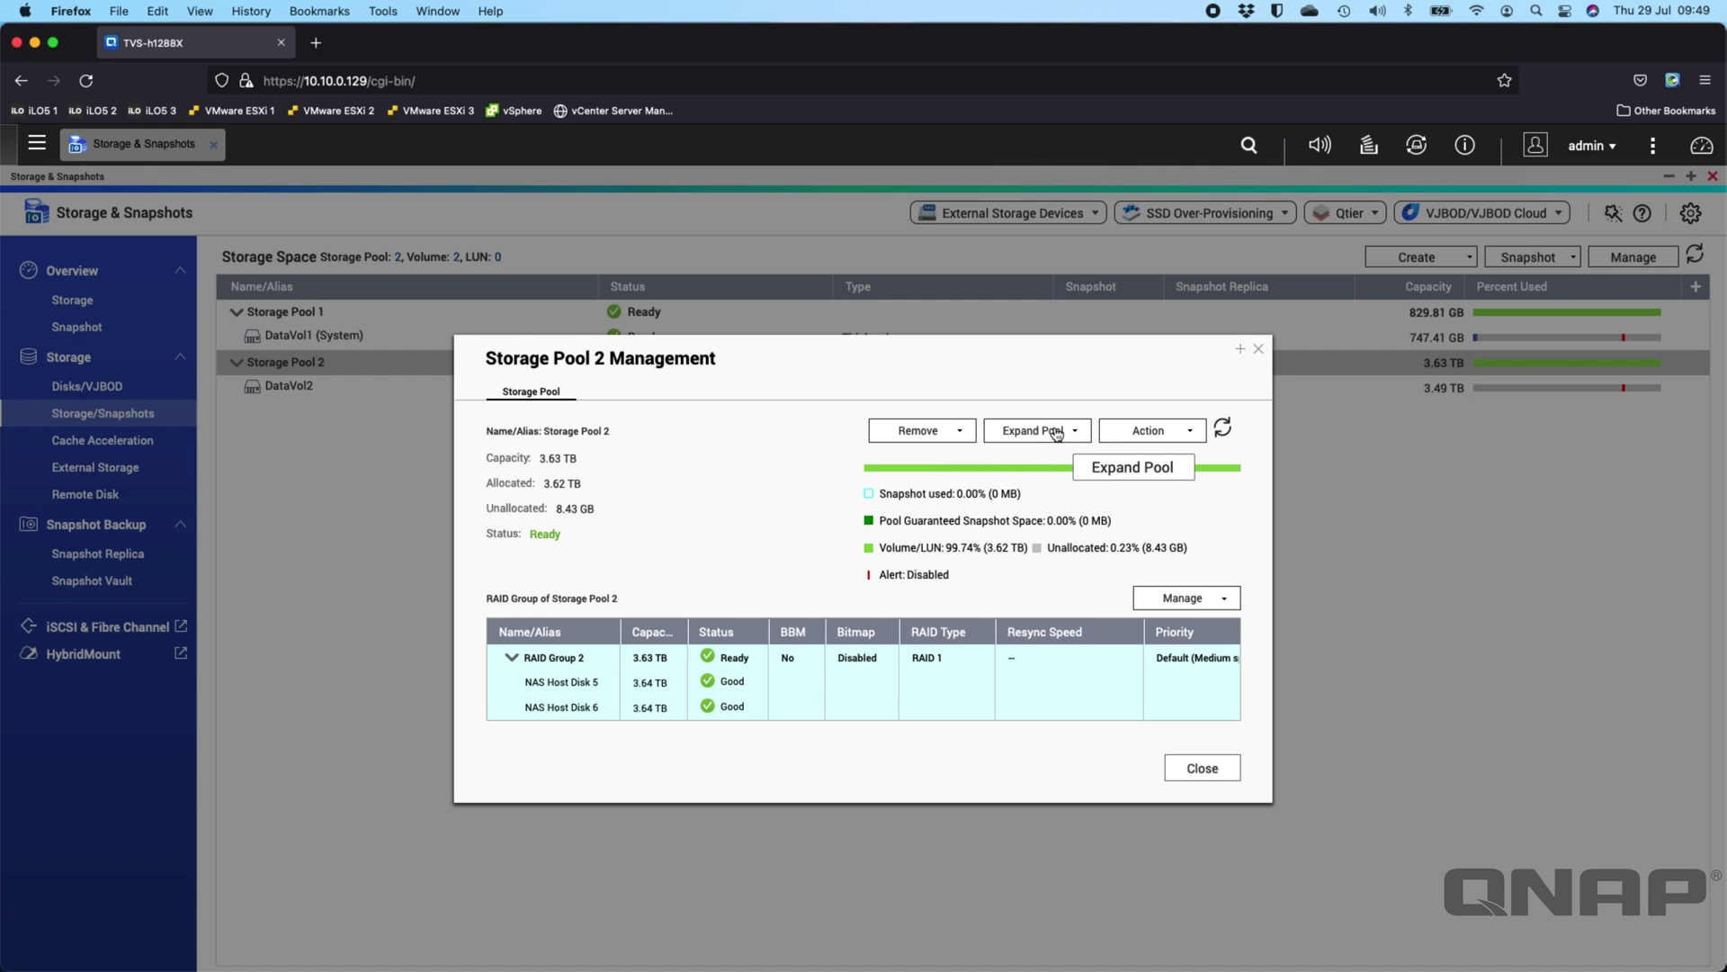
pyautogui.click(1058, 434)
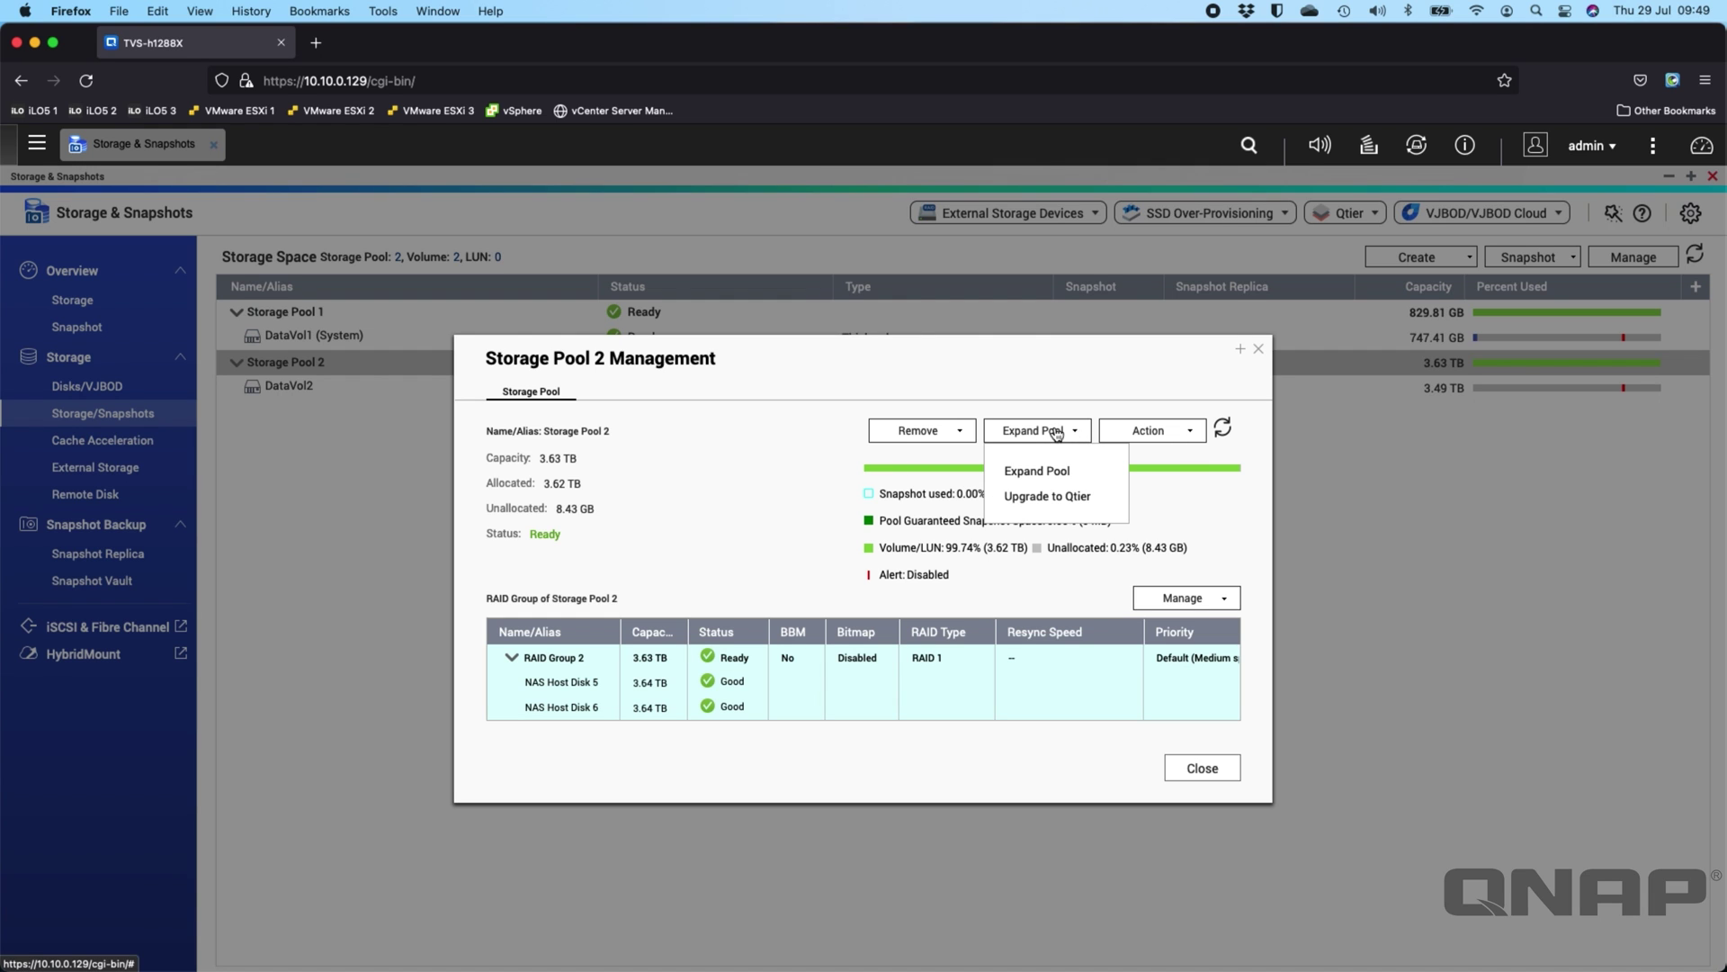
# Expand Storage Pool 2 by adding Disk 7 to existing RAID Group 2.
pyautogui.click(1058, 474)
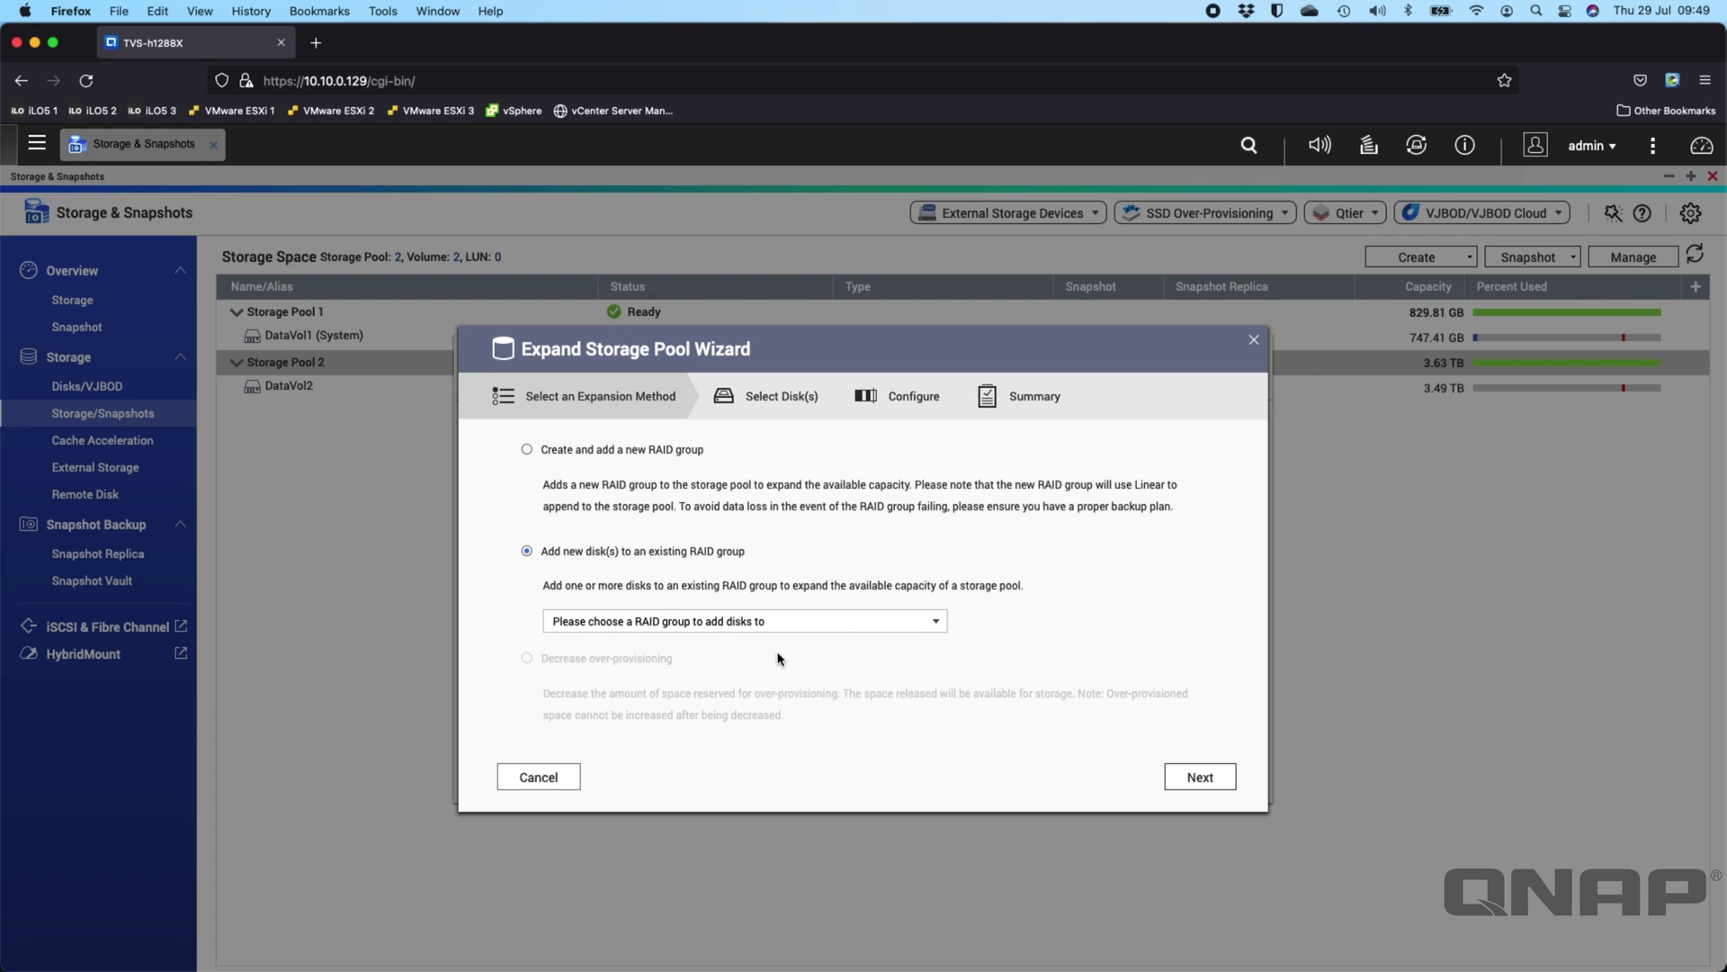
pyautogui.click(837, 623)
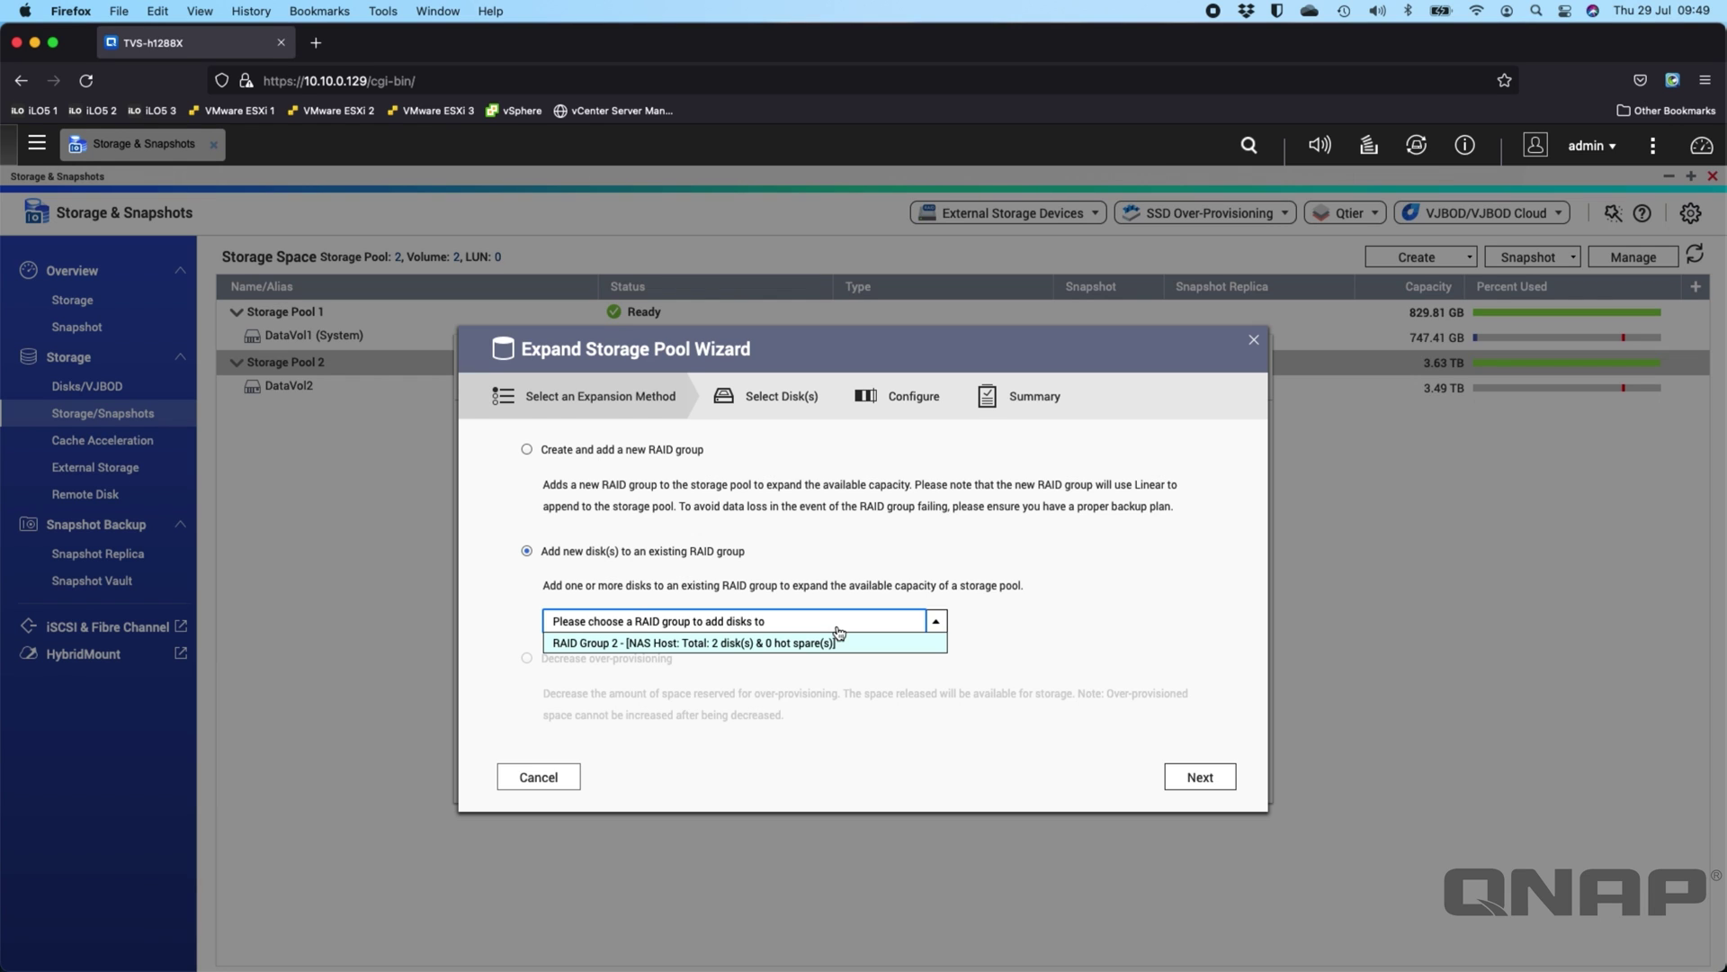
pyautogui.click(729, 644)
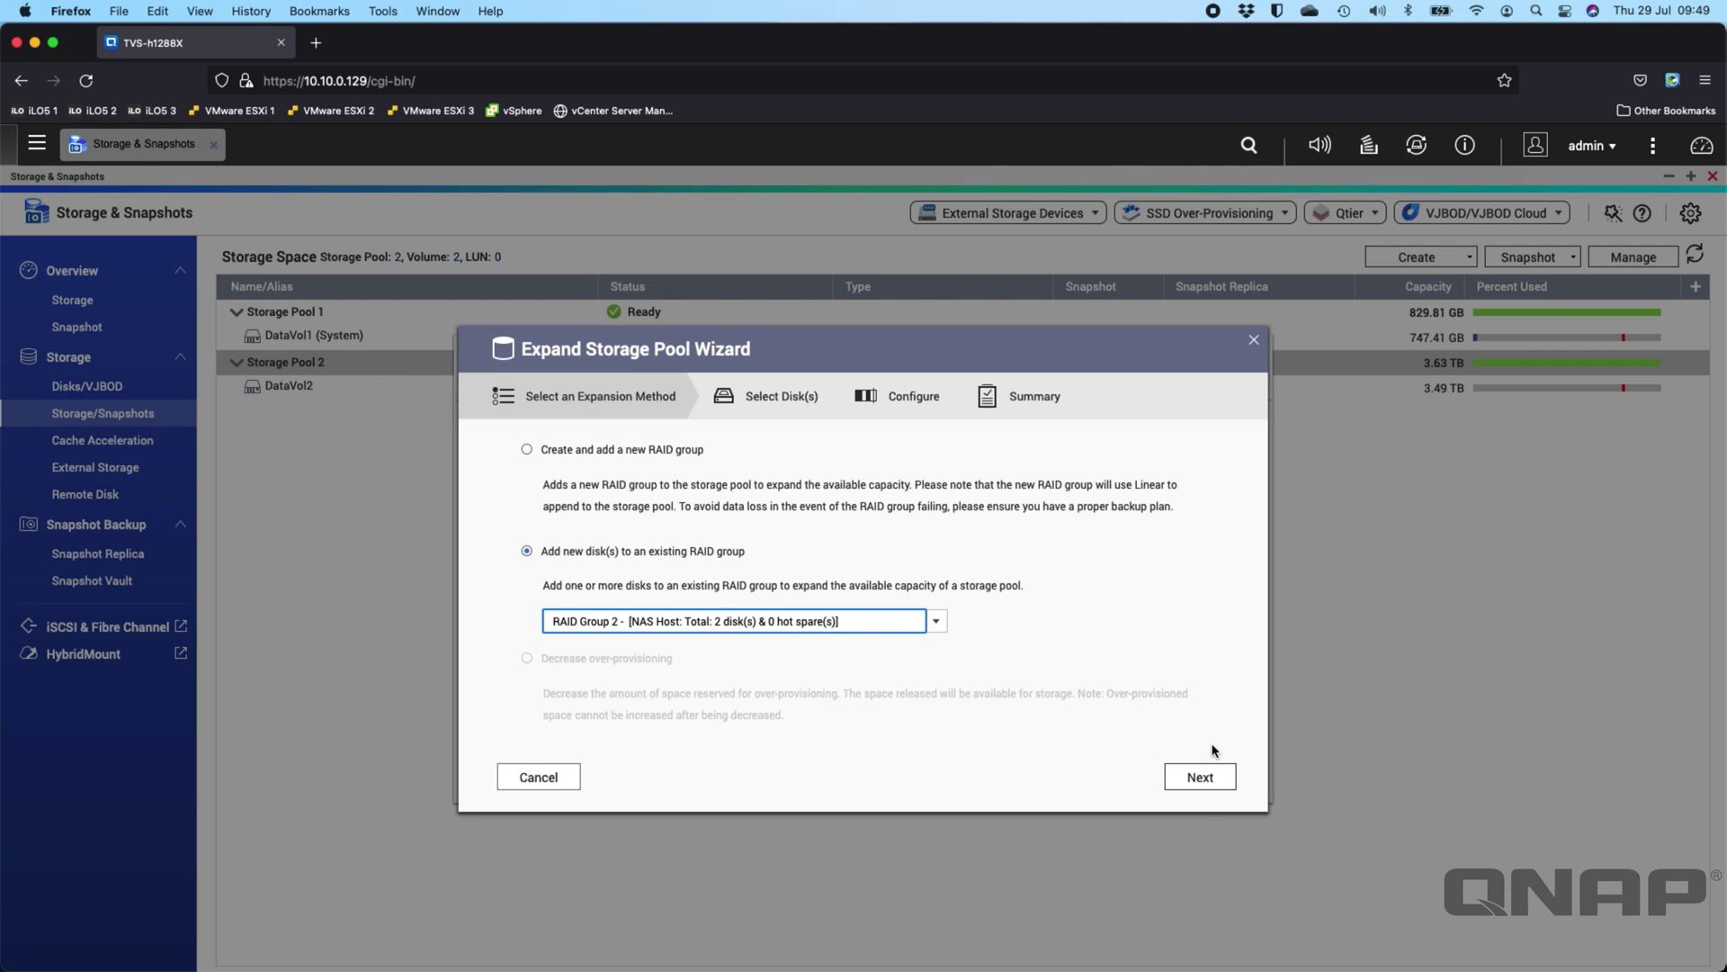
pyautogui.click(1200, 776)
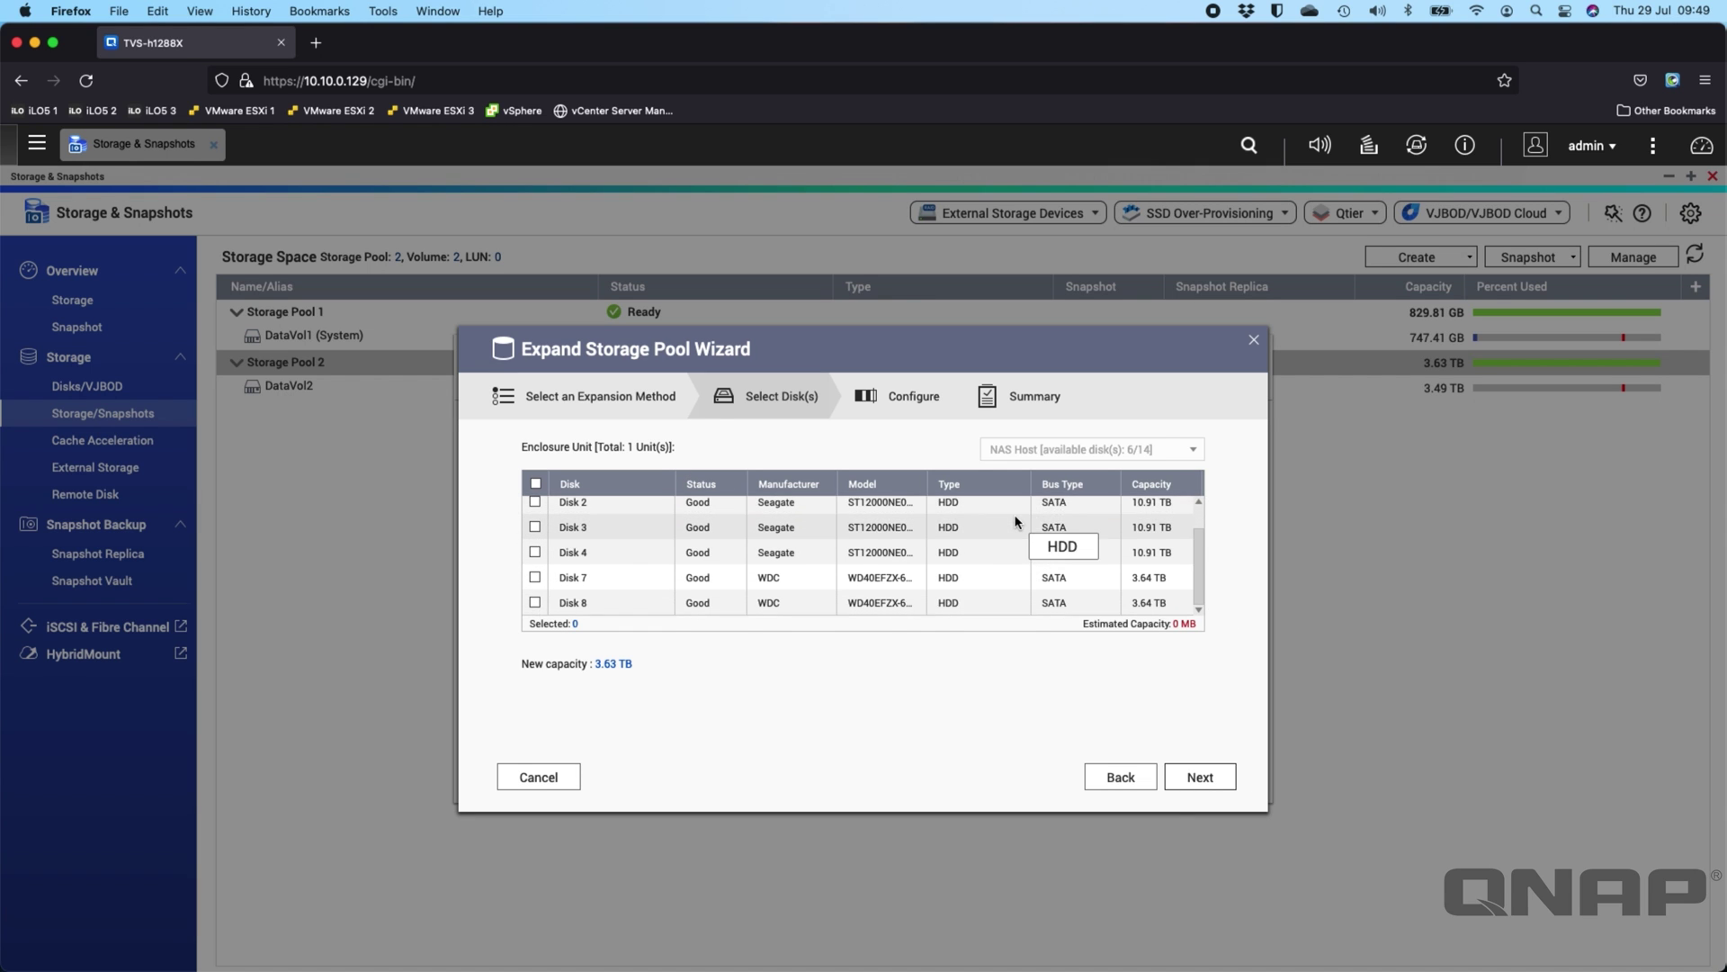
pyautogui.scroll(-1, 1138, 600)
pyautogui.scroll(-1, 1138, 612)
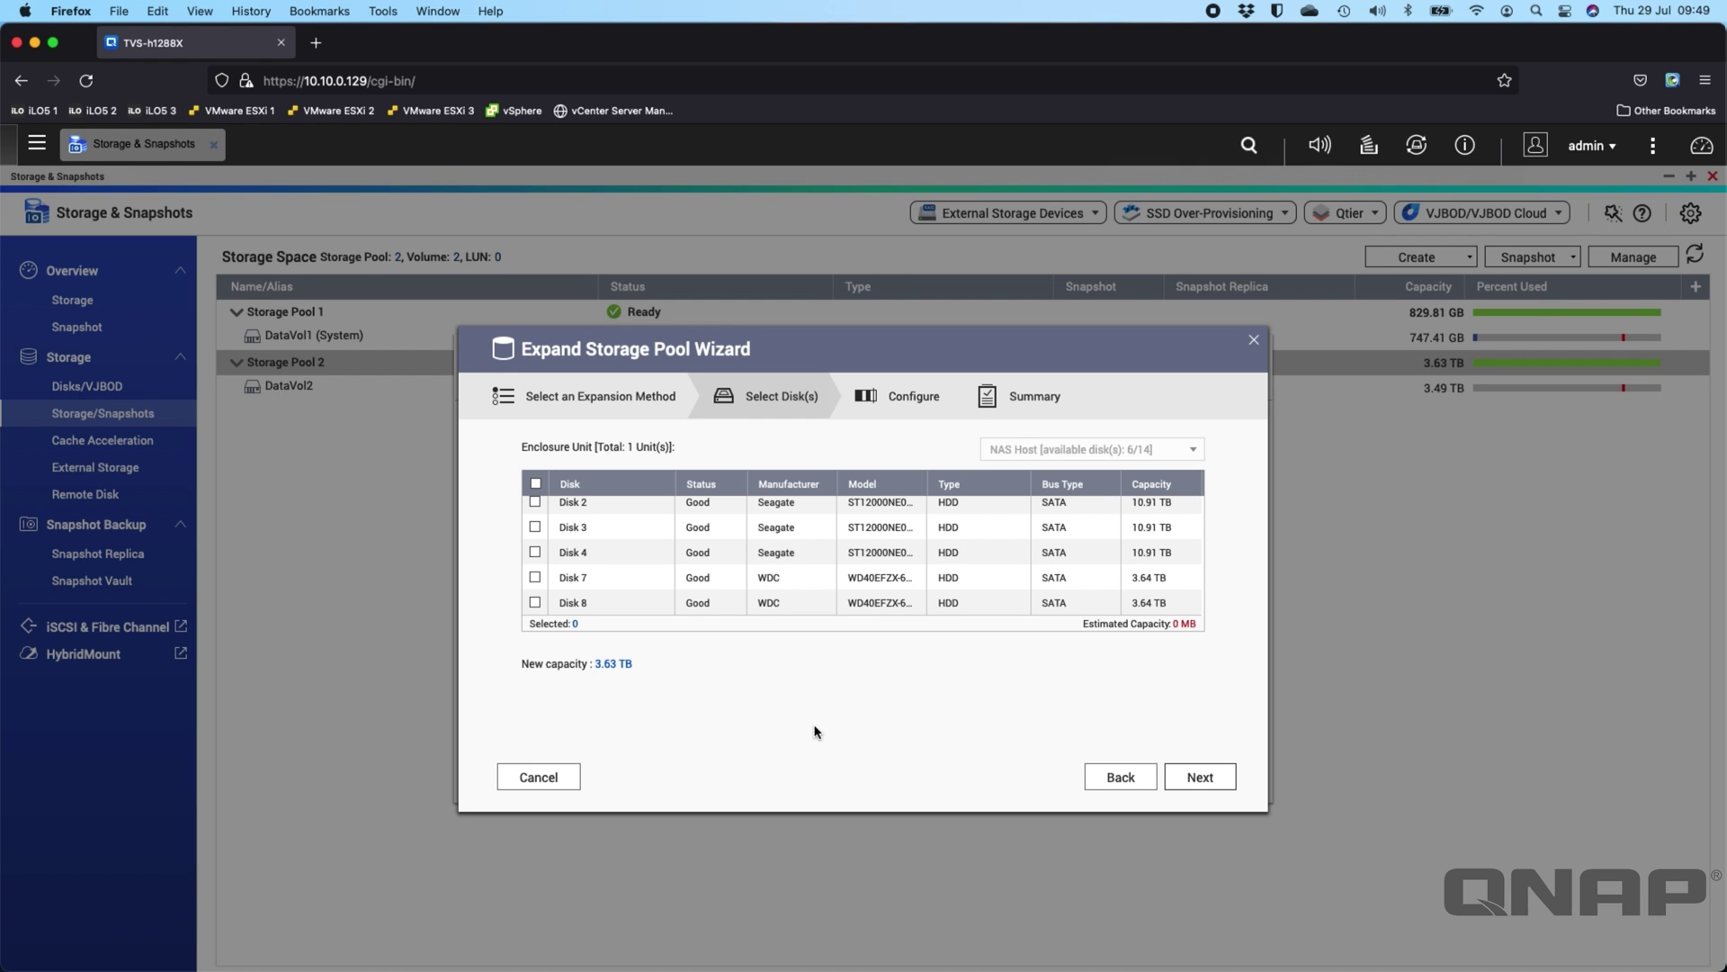
pyautogui.click(534, 577)
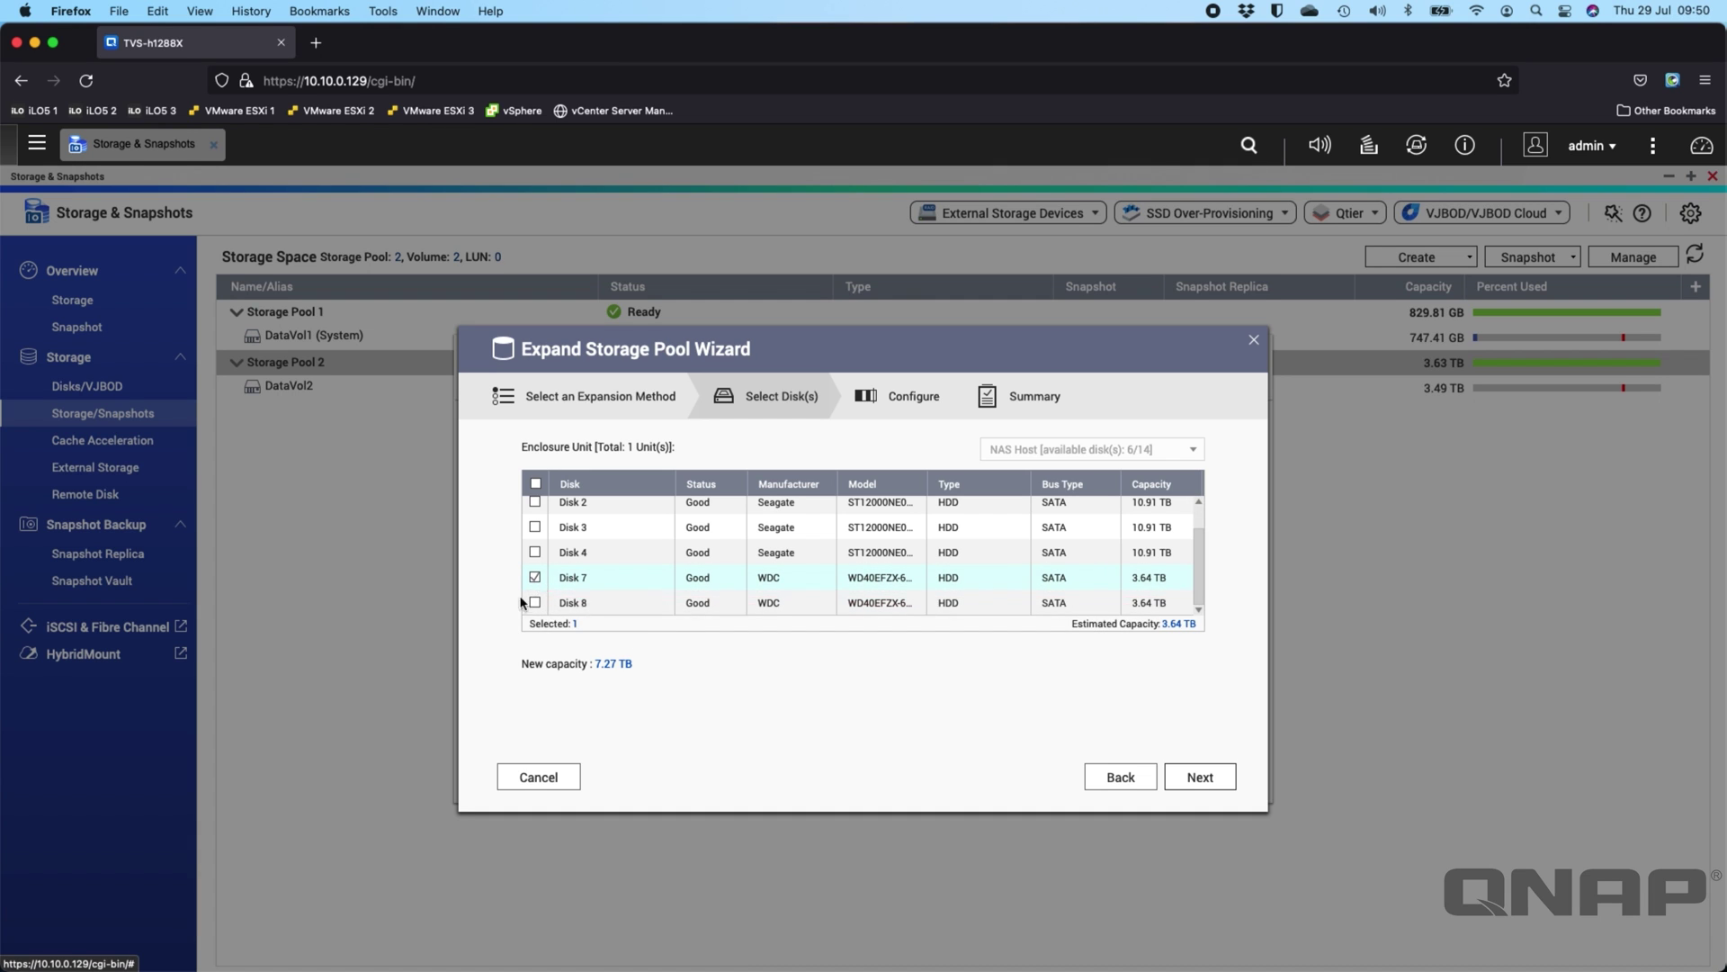
# Start the RAID Group 2 expansion, accepting the data-erase warning for Disk 7.
pyautogui.click(1200, 778)
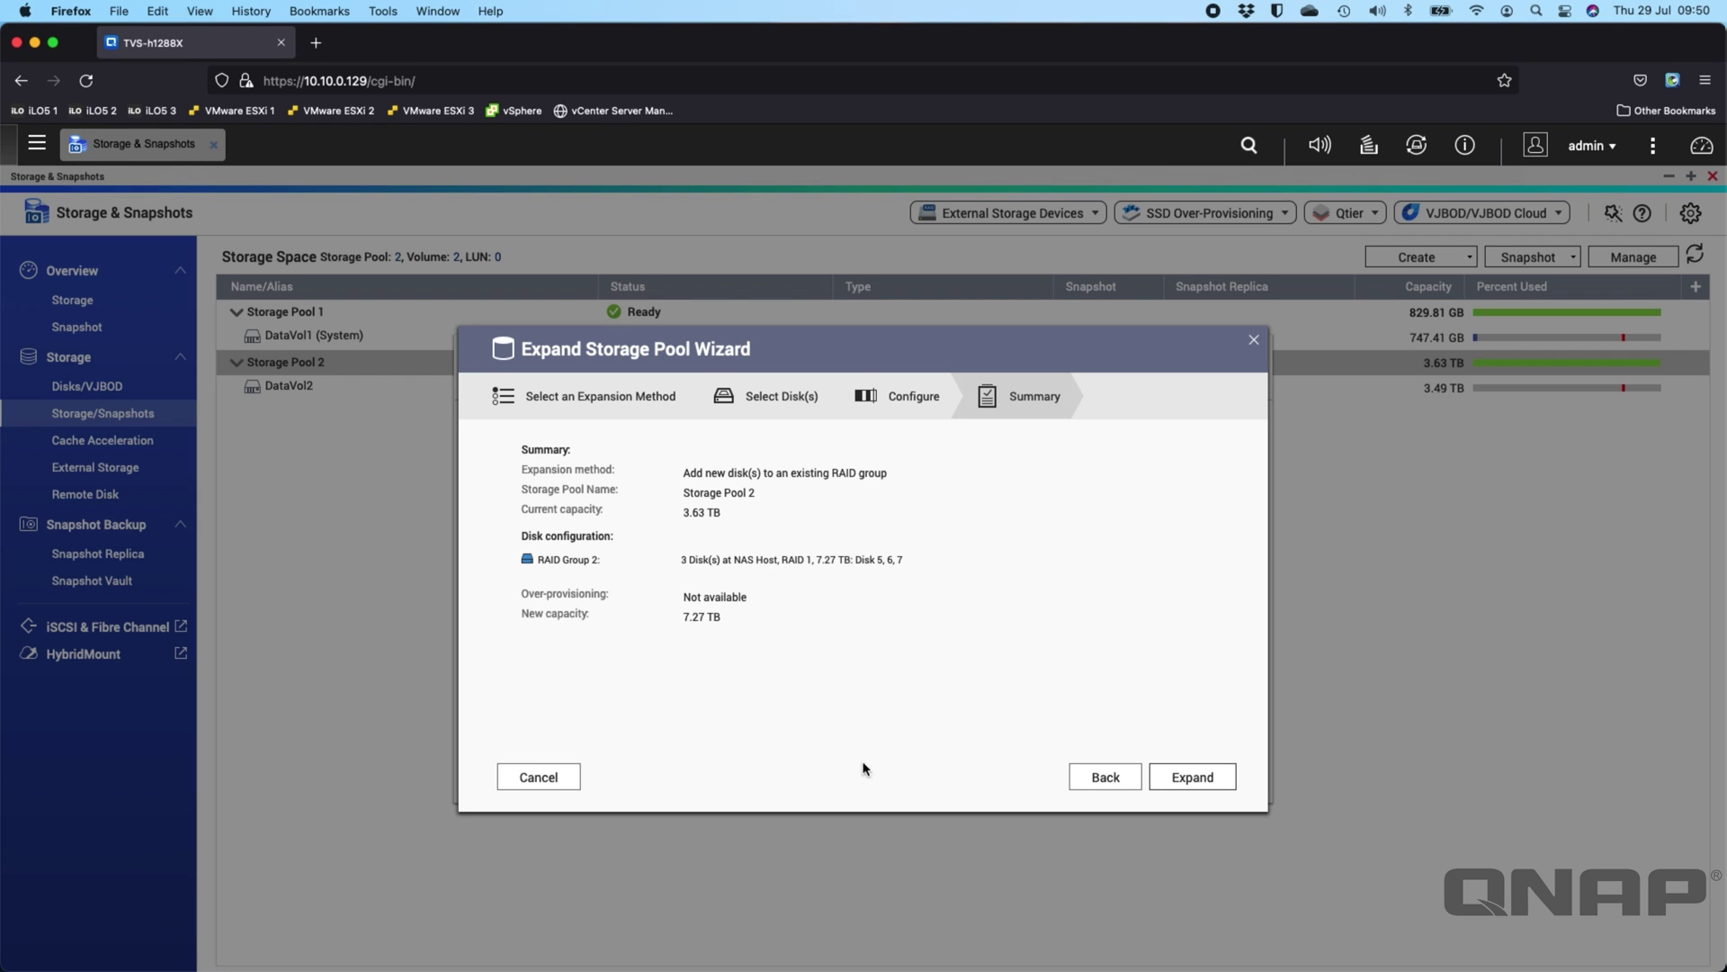
pyautogui.click(1198, 778)
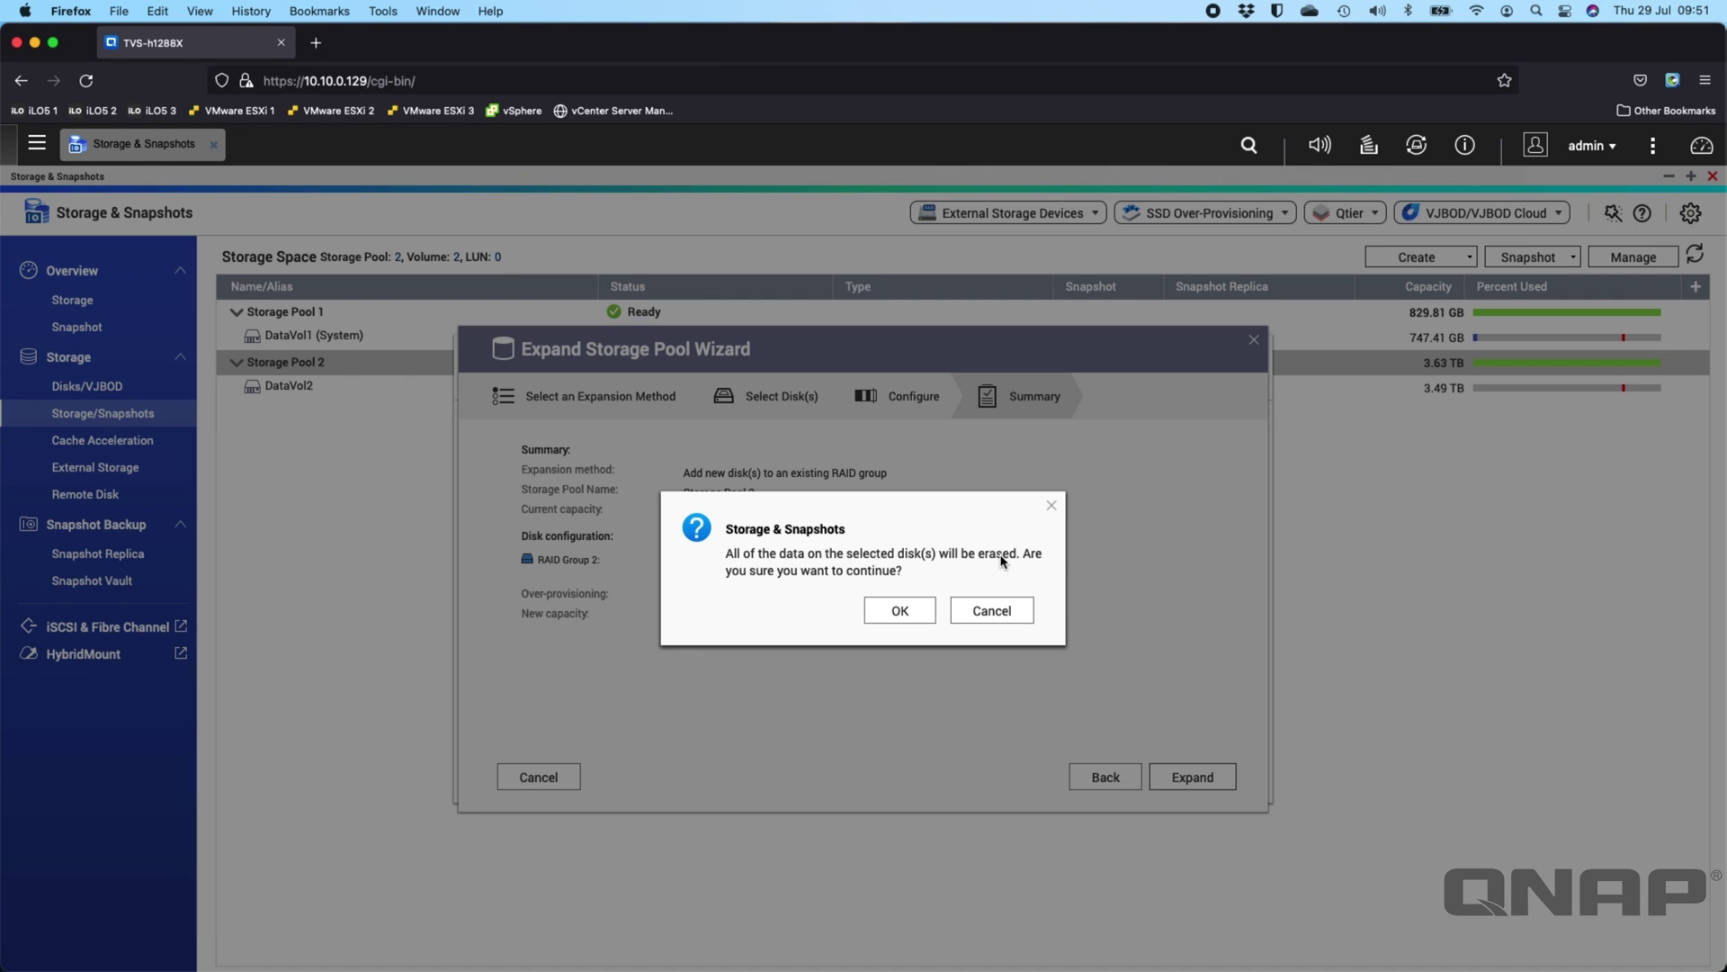
pyautogui.click(896, 611)
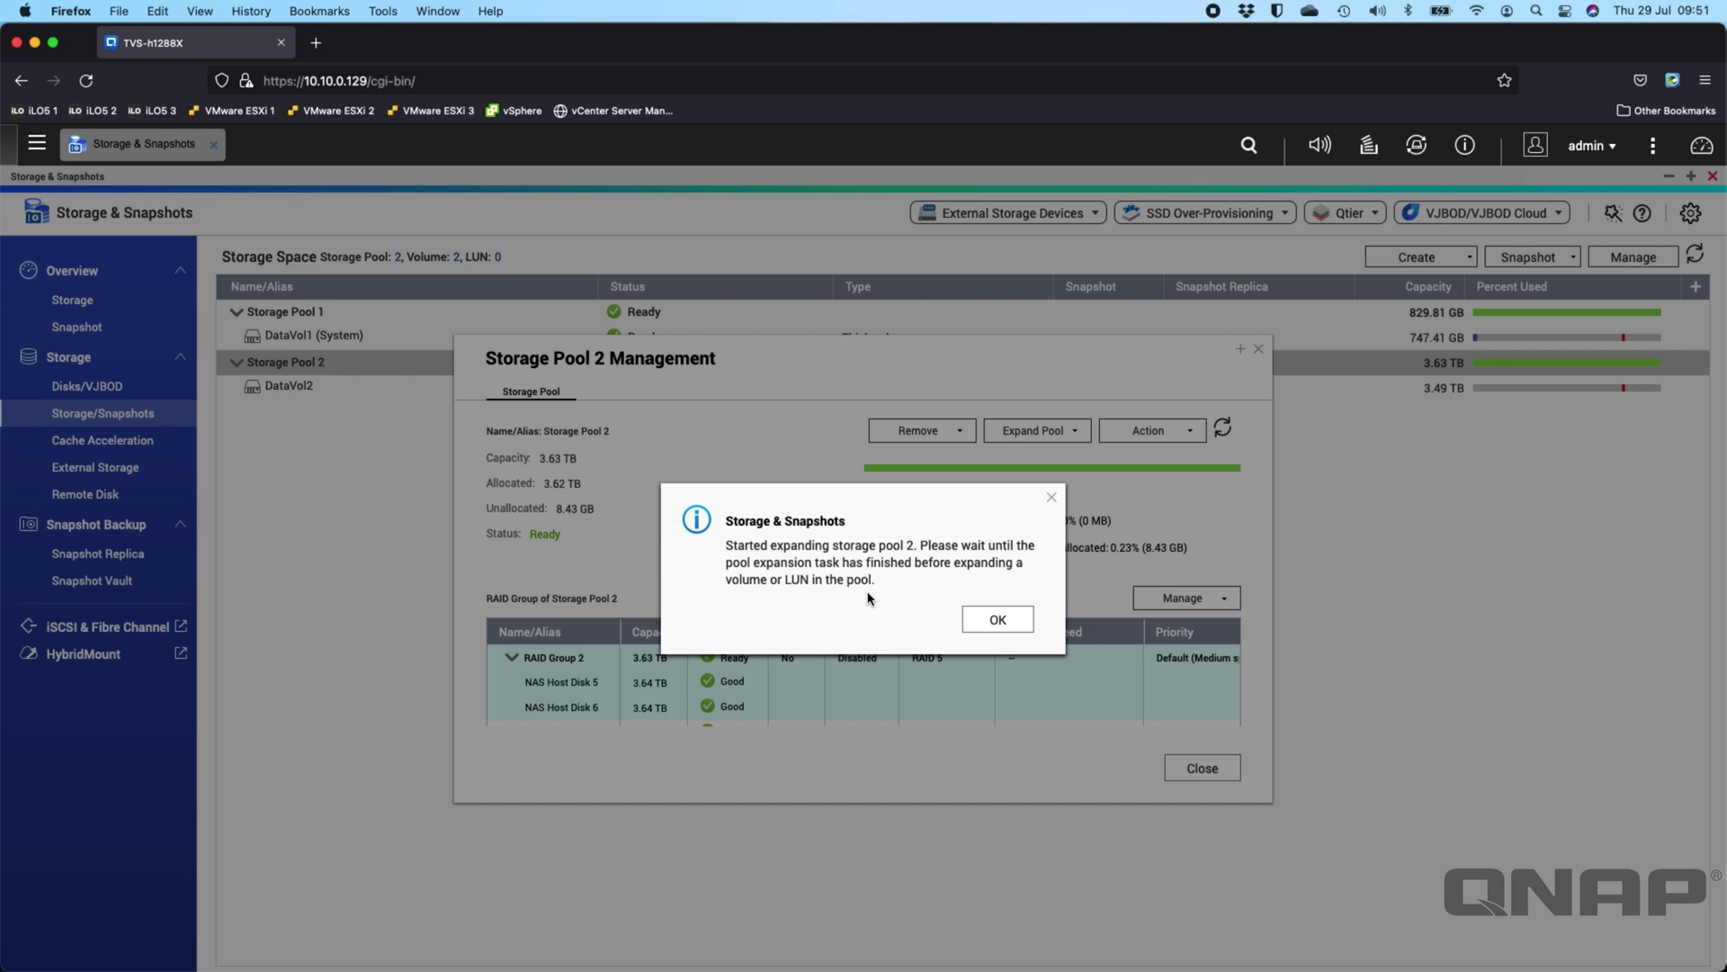
pyautogui.click(989, 624)
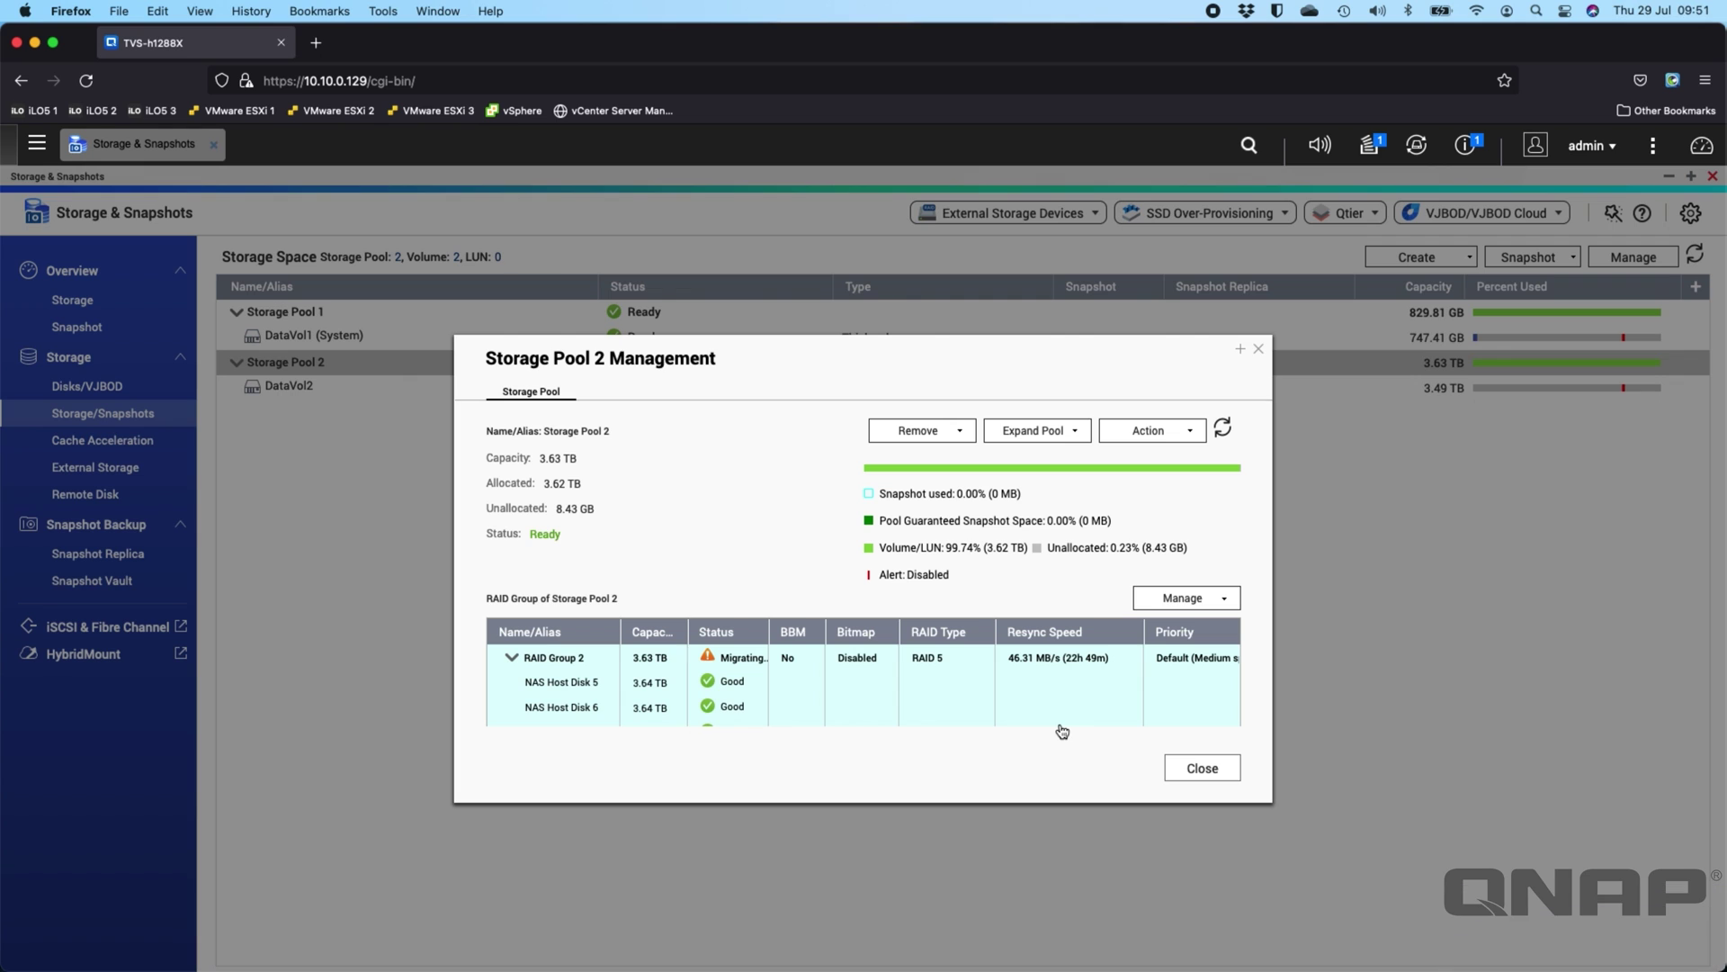
pyautogui.moveTo(1063, 660)
pyautogui.scroll(-1, 751, 676)
pyautogui.scroll(-1, 750, 675)
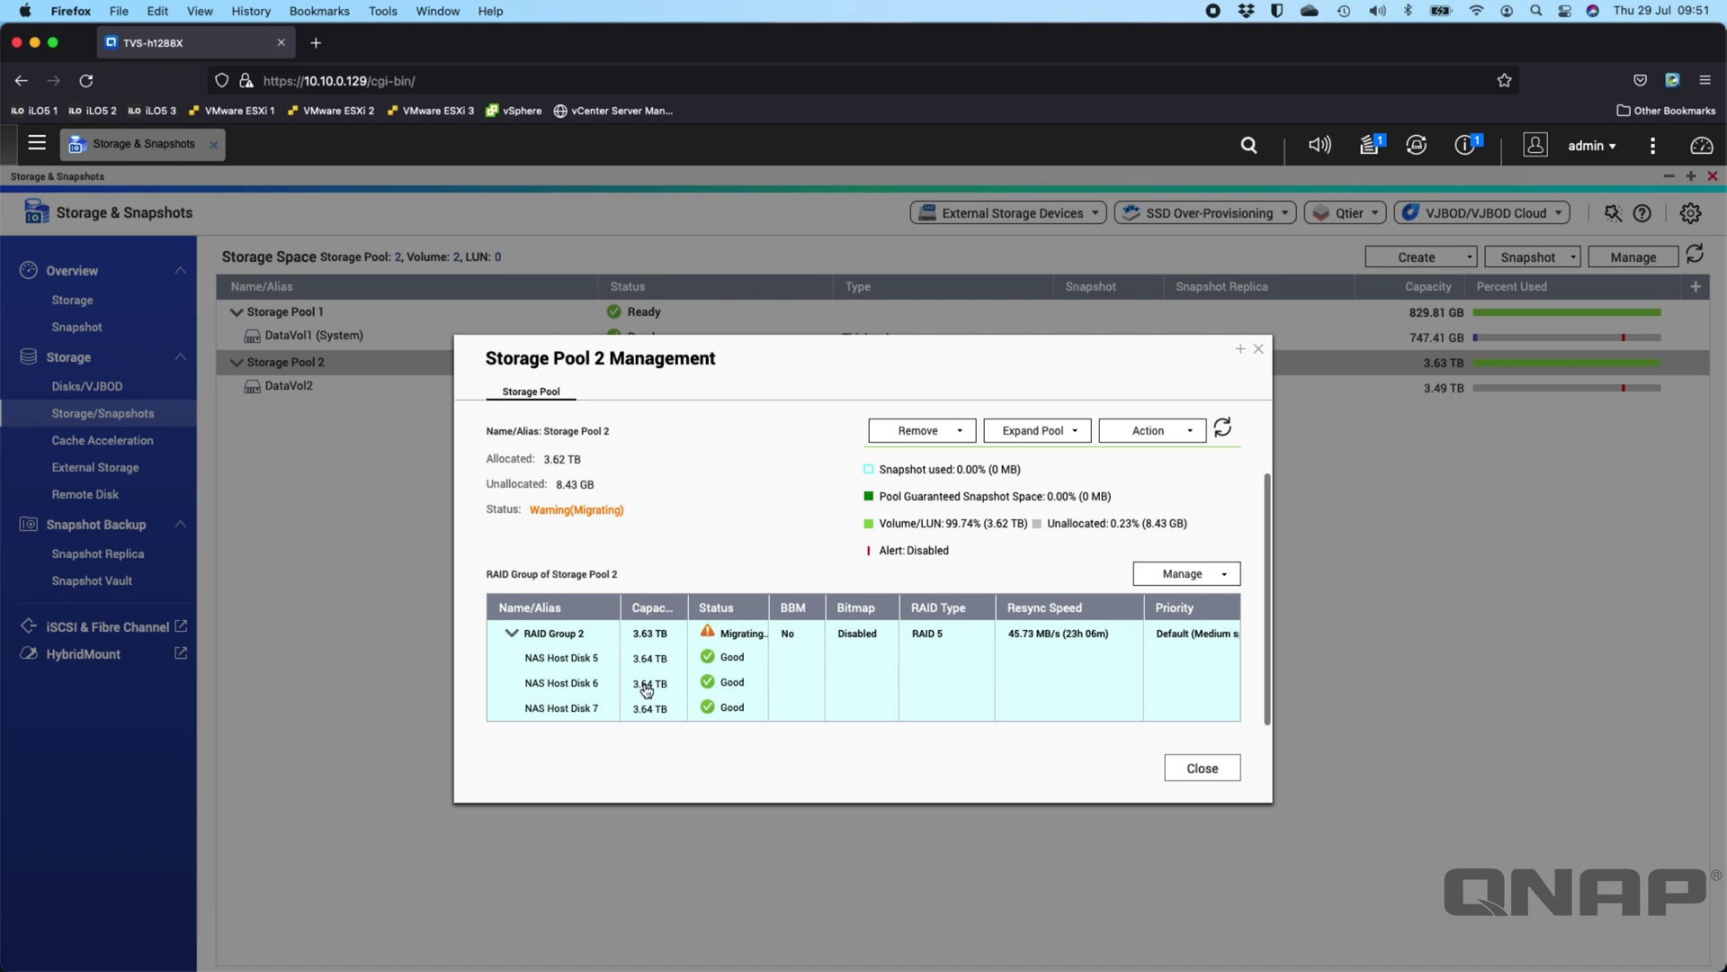
# Close the Storage Pool 2 management window.
pyautogui.click(1200, 769)
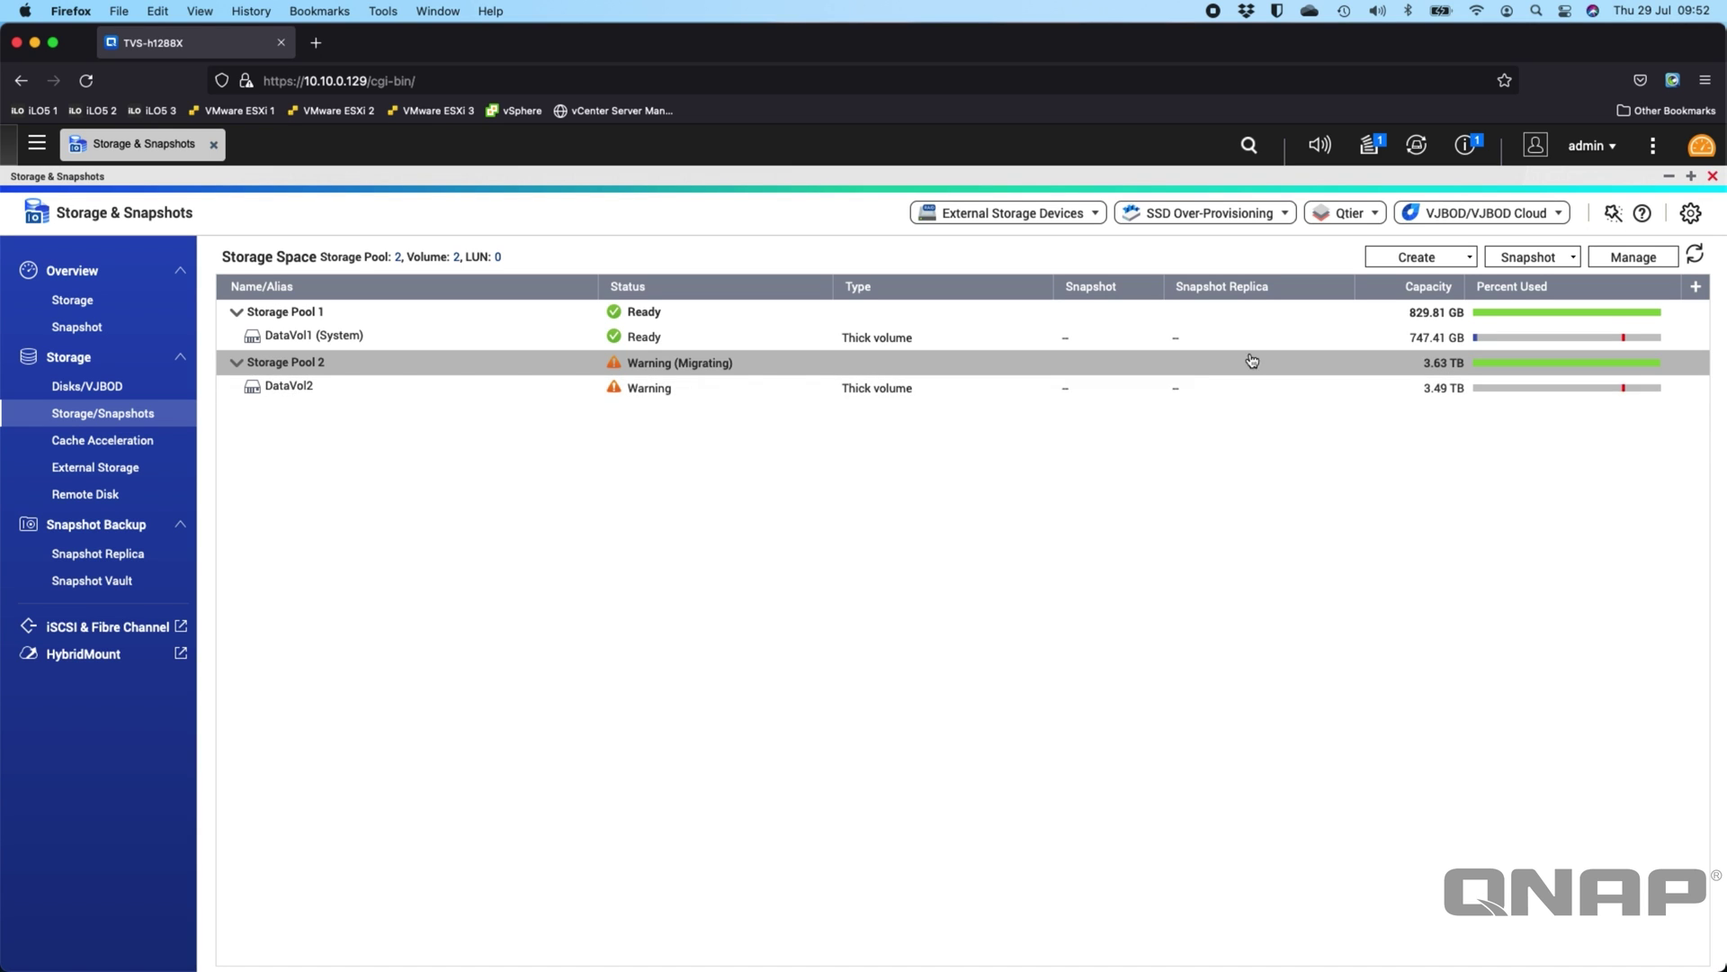
# Open DataVol2's resize wizard and cancel it, leaving the volume unresized.
pyautogui.click(1213, 393)
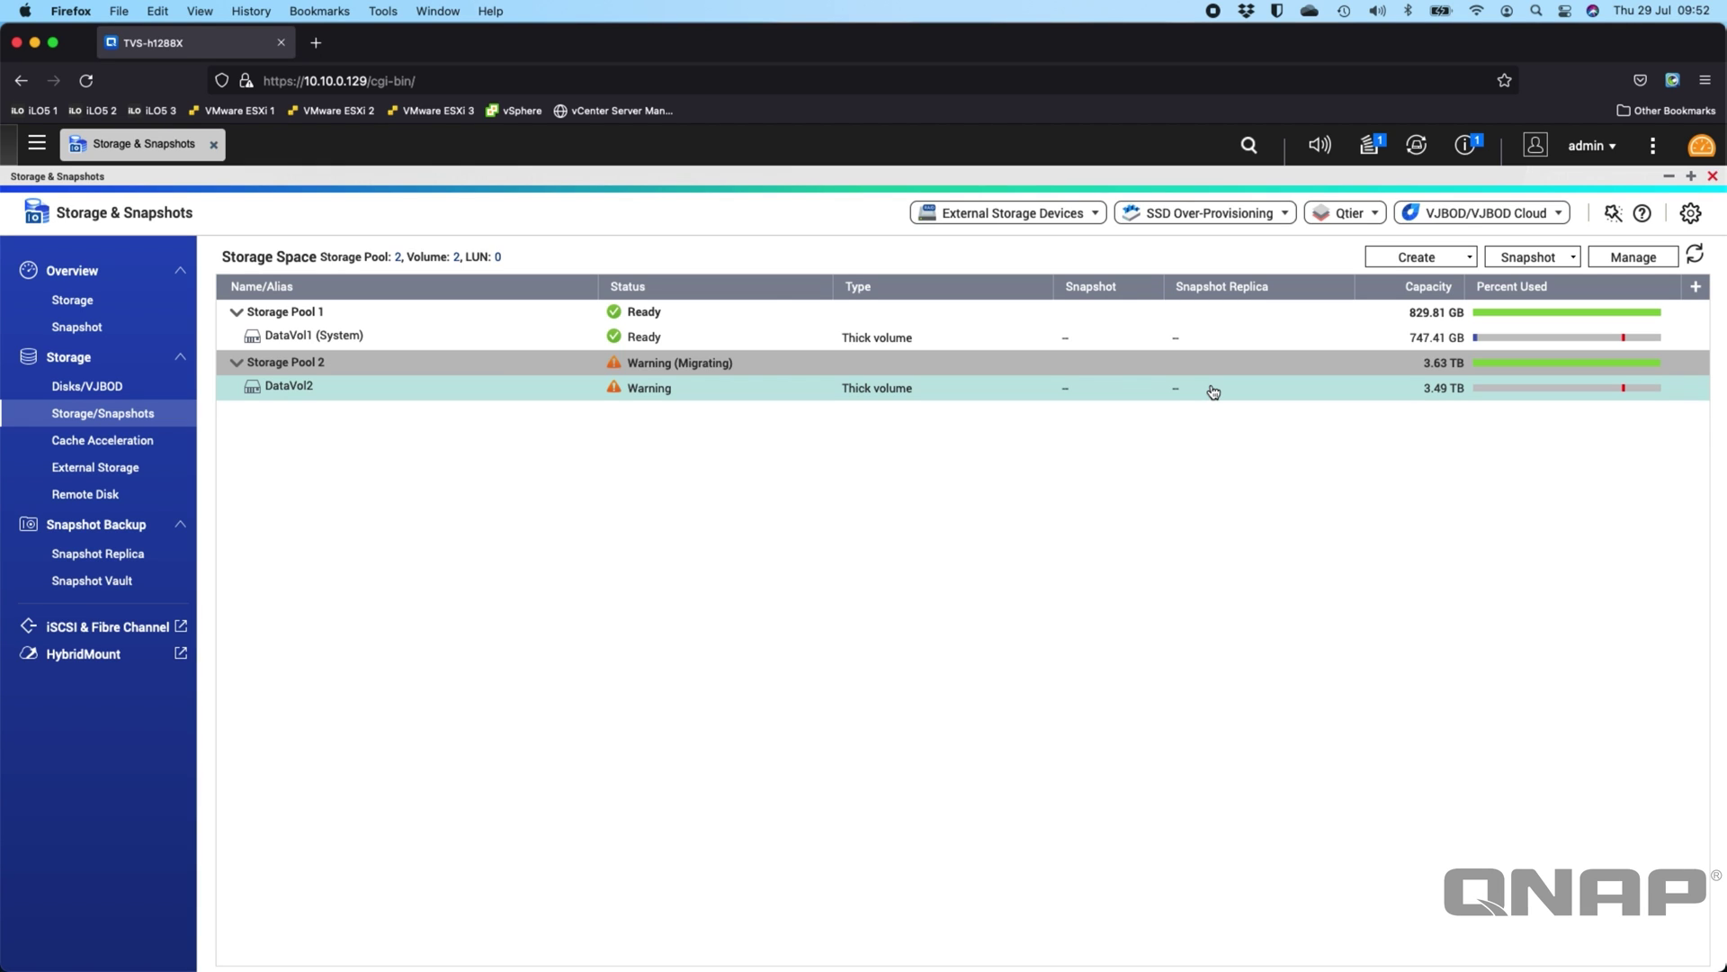
pyautogui.rightClick(1086, 392)
pyautogui.click(1148, 570)
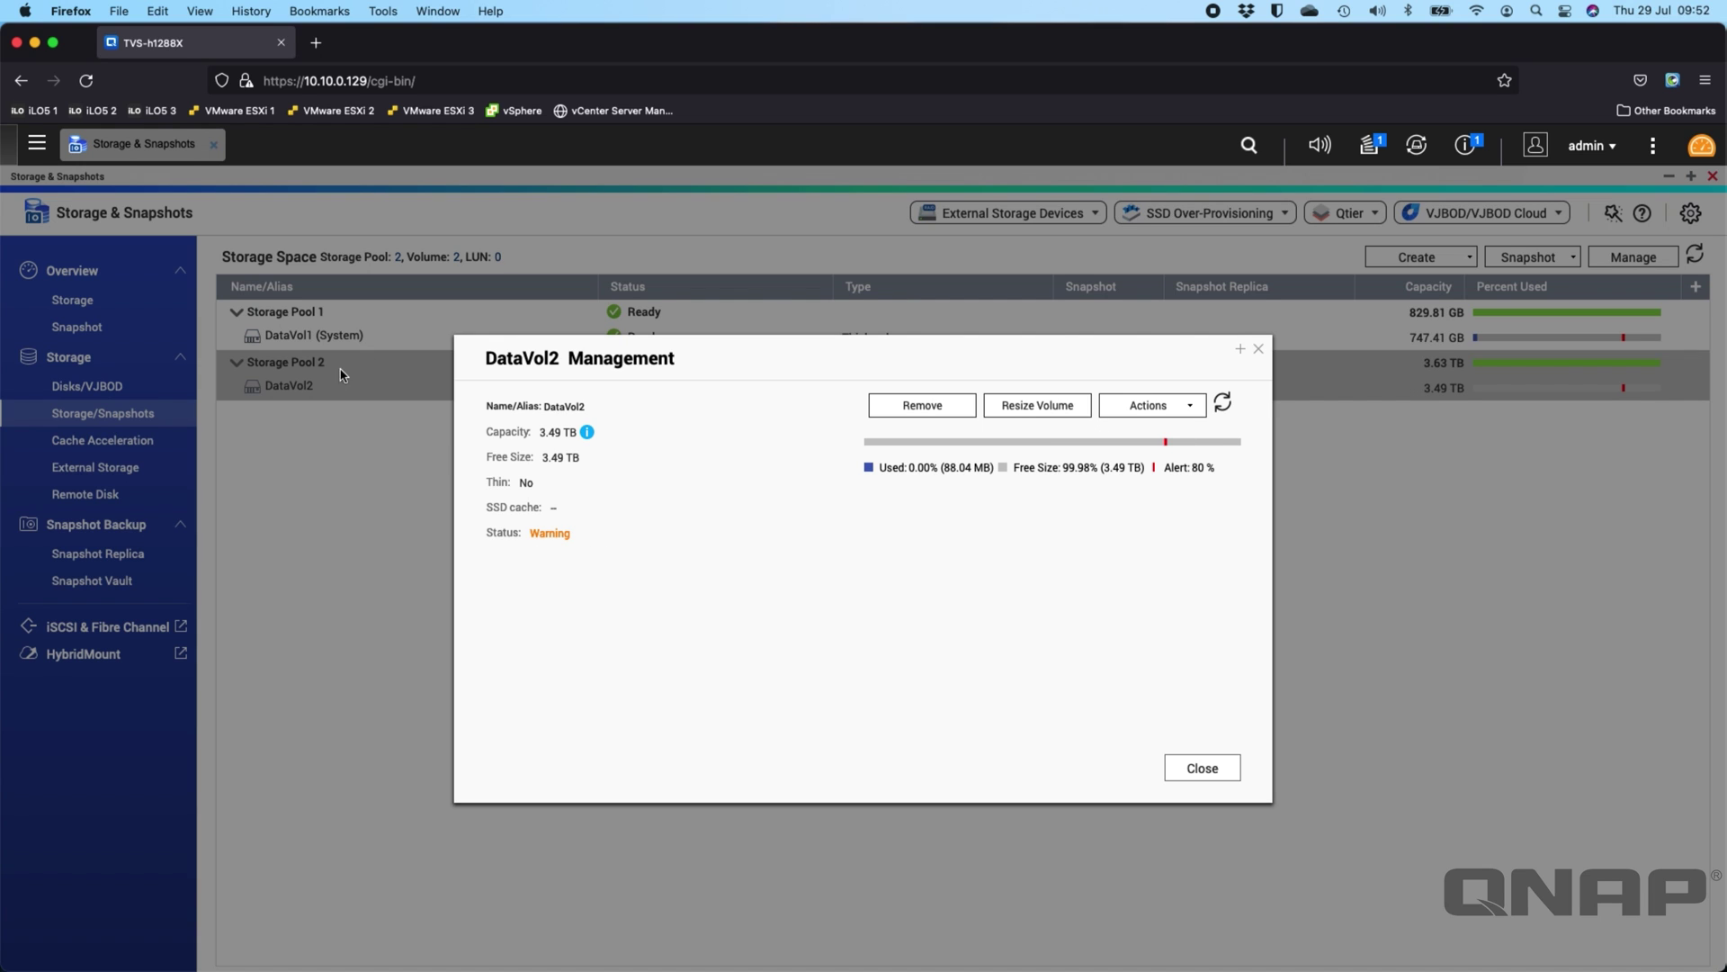
pyautogui.click(1042, 405)
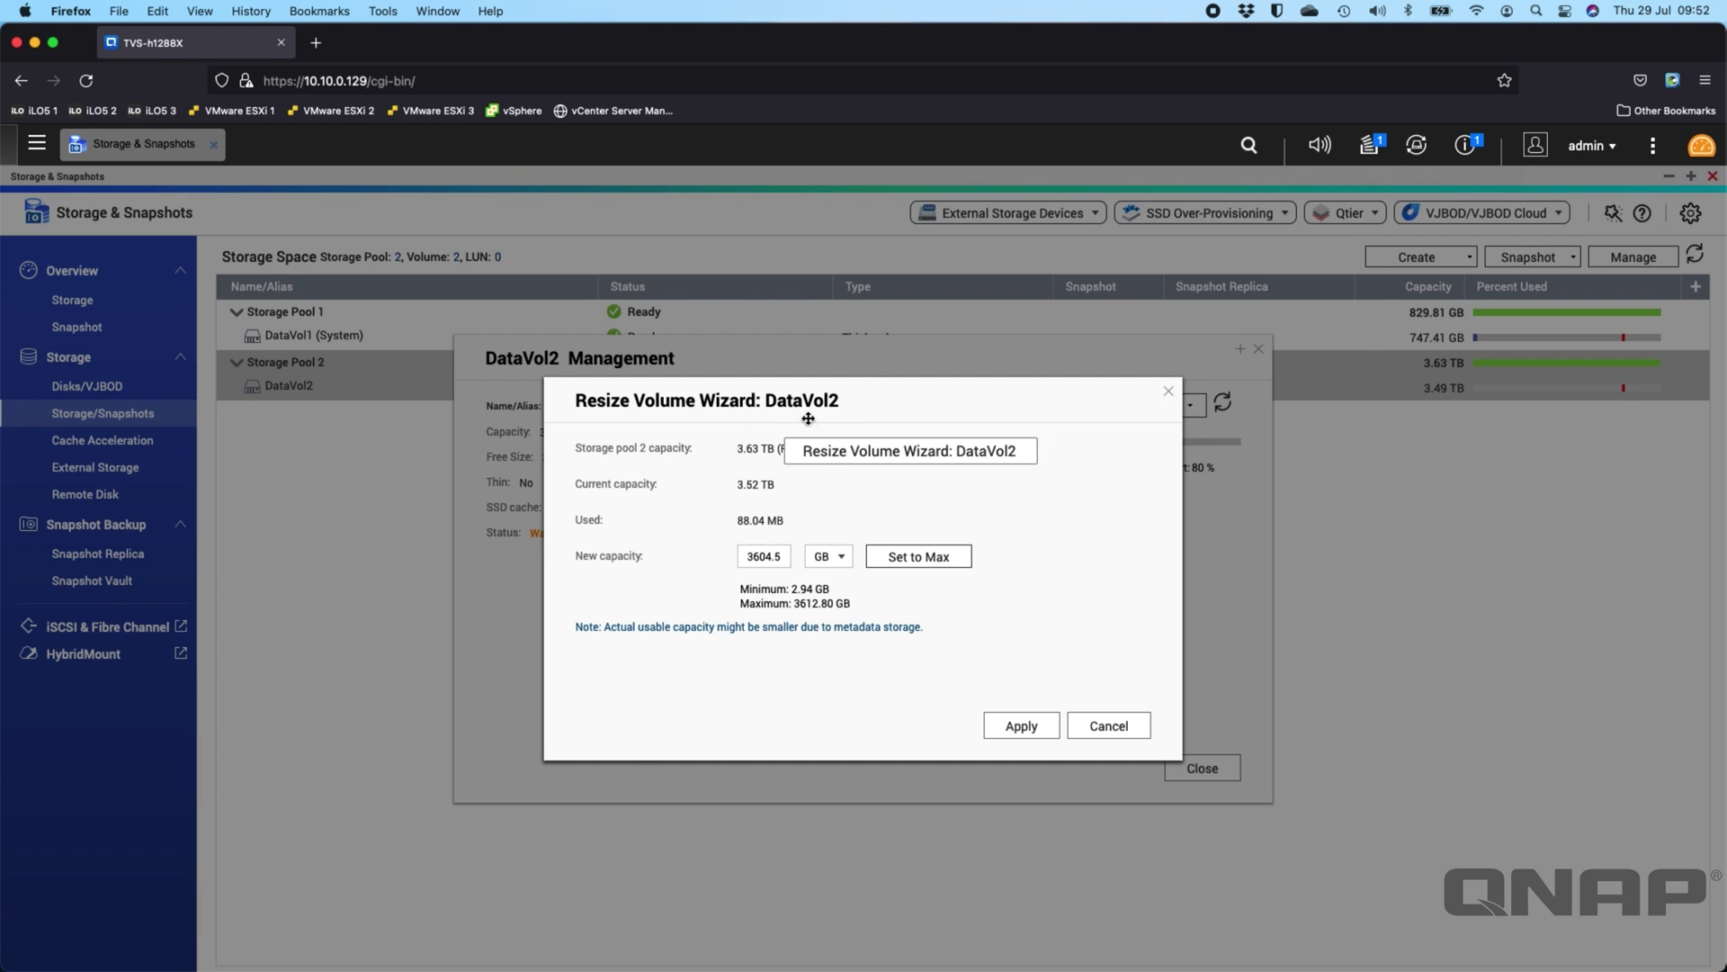
pyautogui.click(1110, 727)
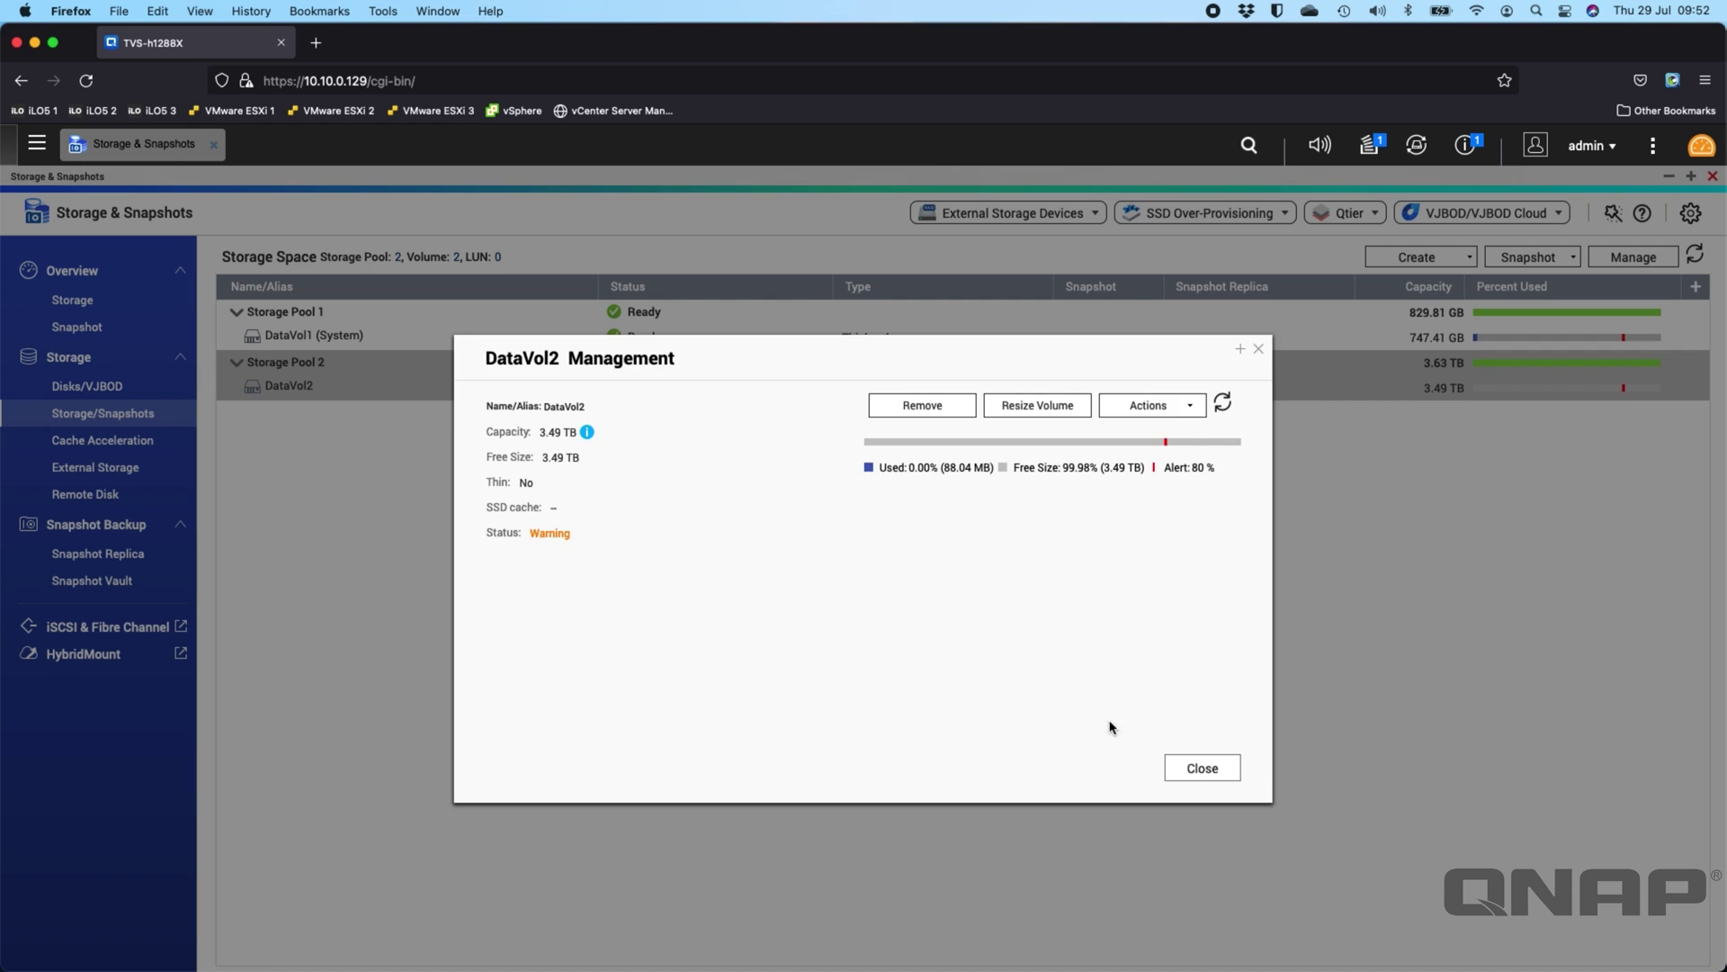
pyautogui.click(1202, 767)
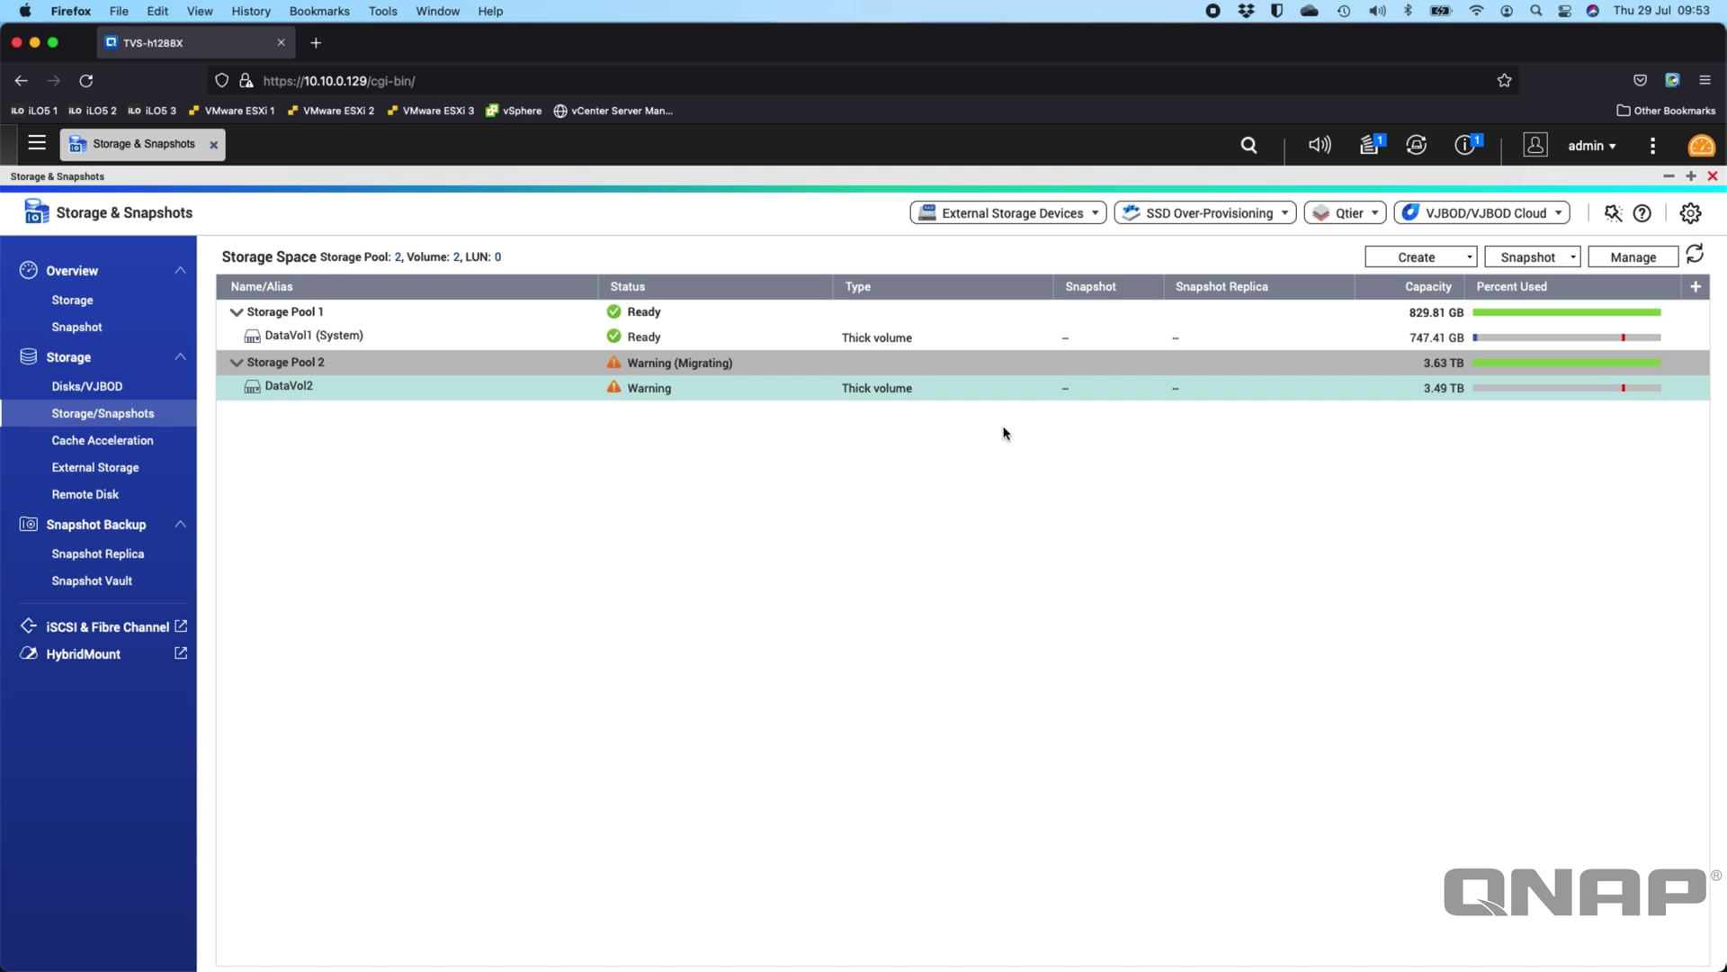
# Check background tasks (RAID Group 2 migrating, 0.1%, ~20 hours left), then open Global Settings.
pyautogui.click(1372, 148)
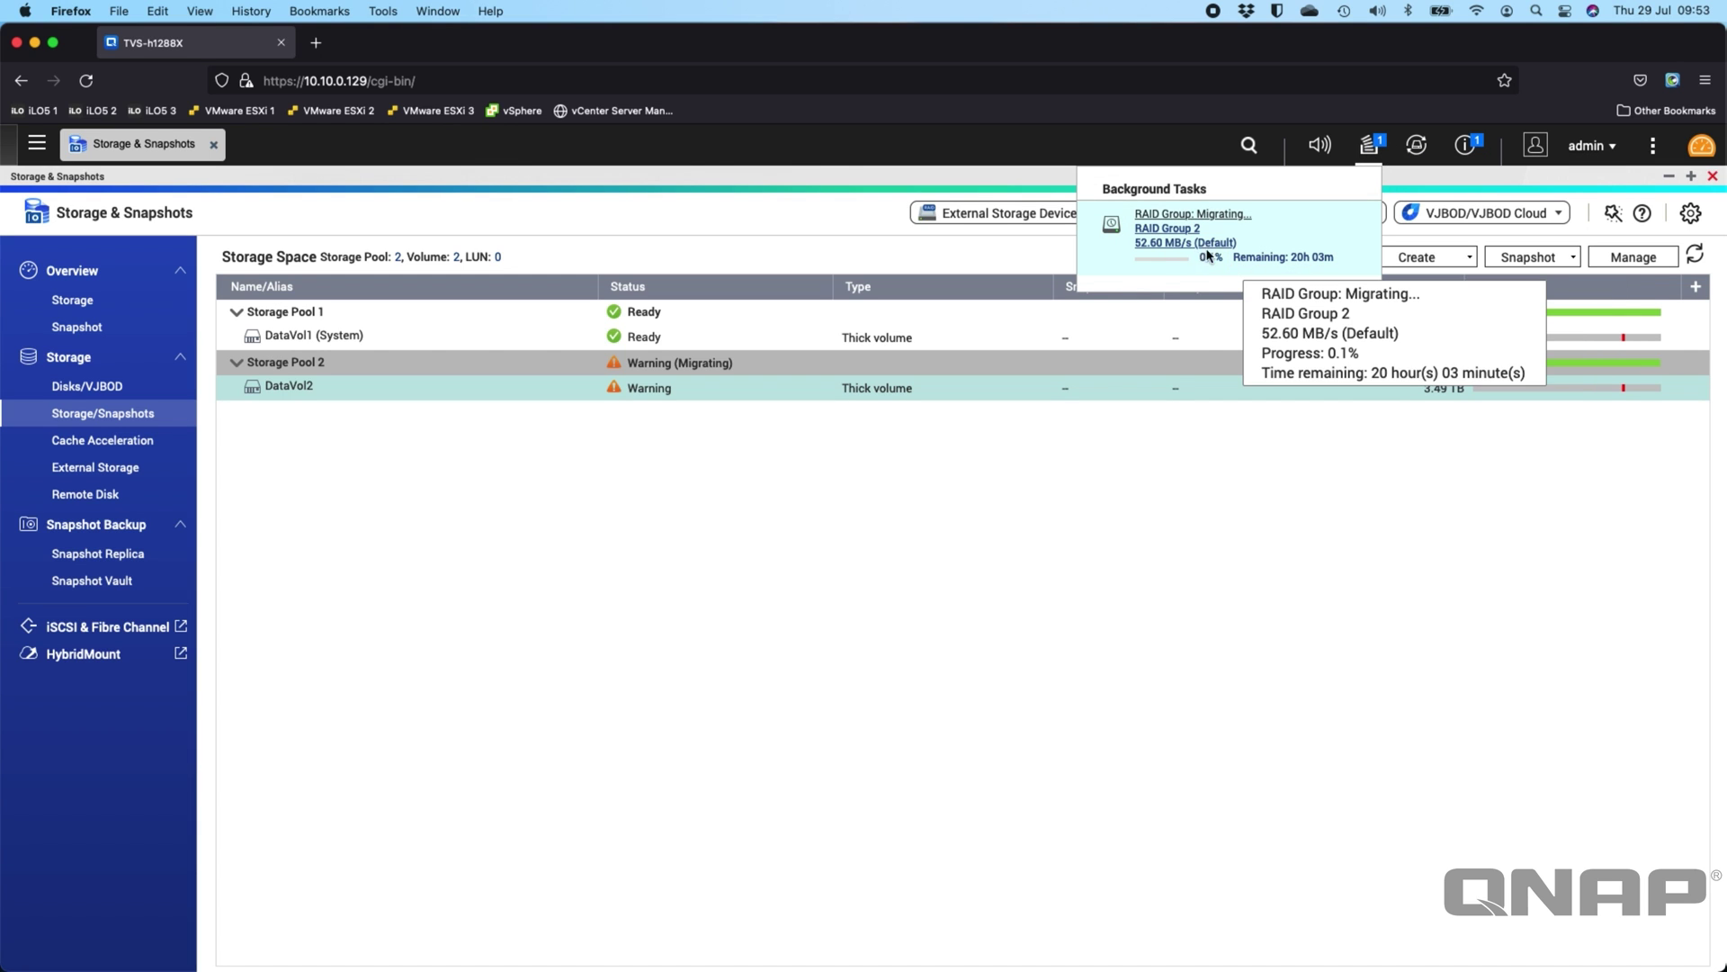
pyautogui.click(1093, 506)
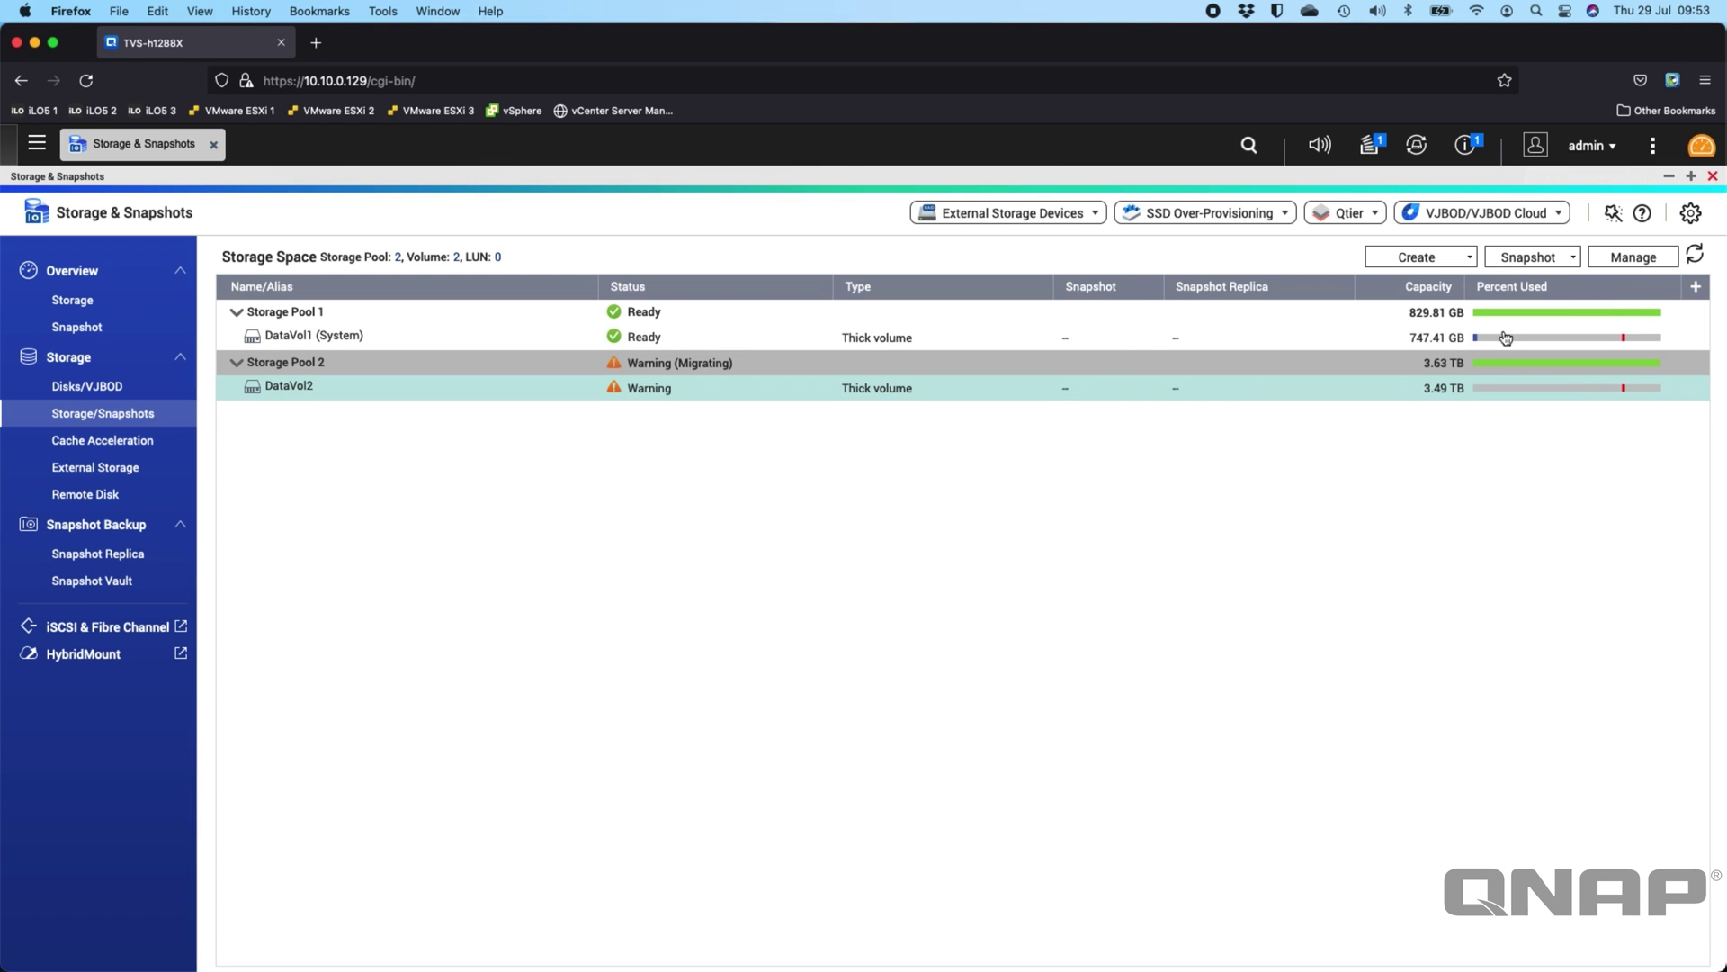
pyautogui.click(1691, 215)
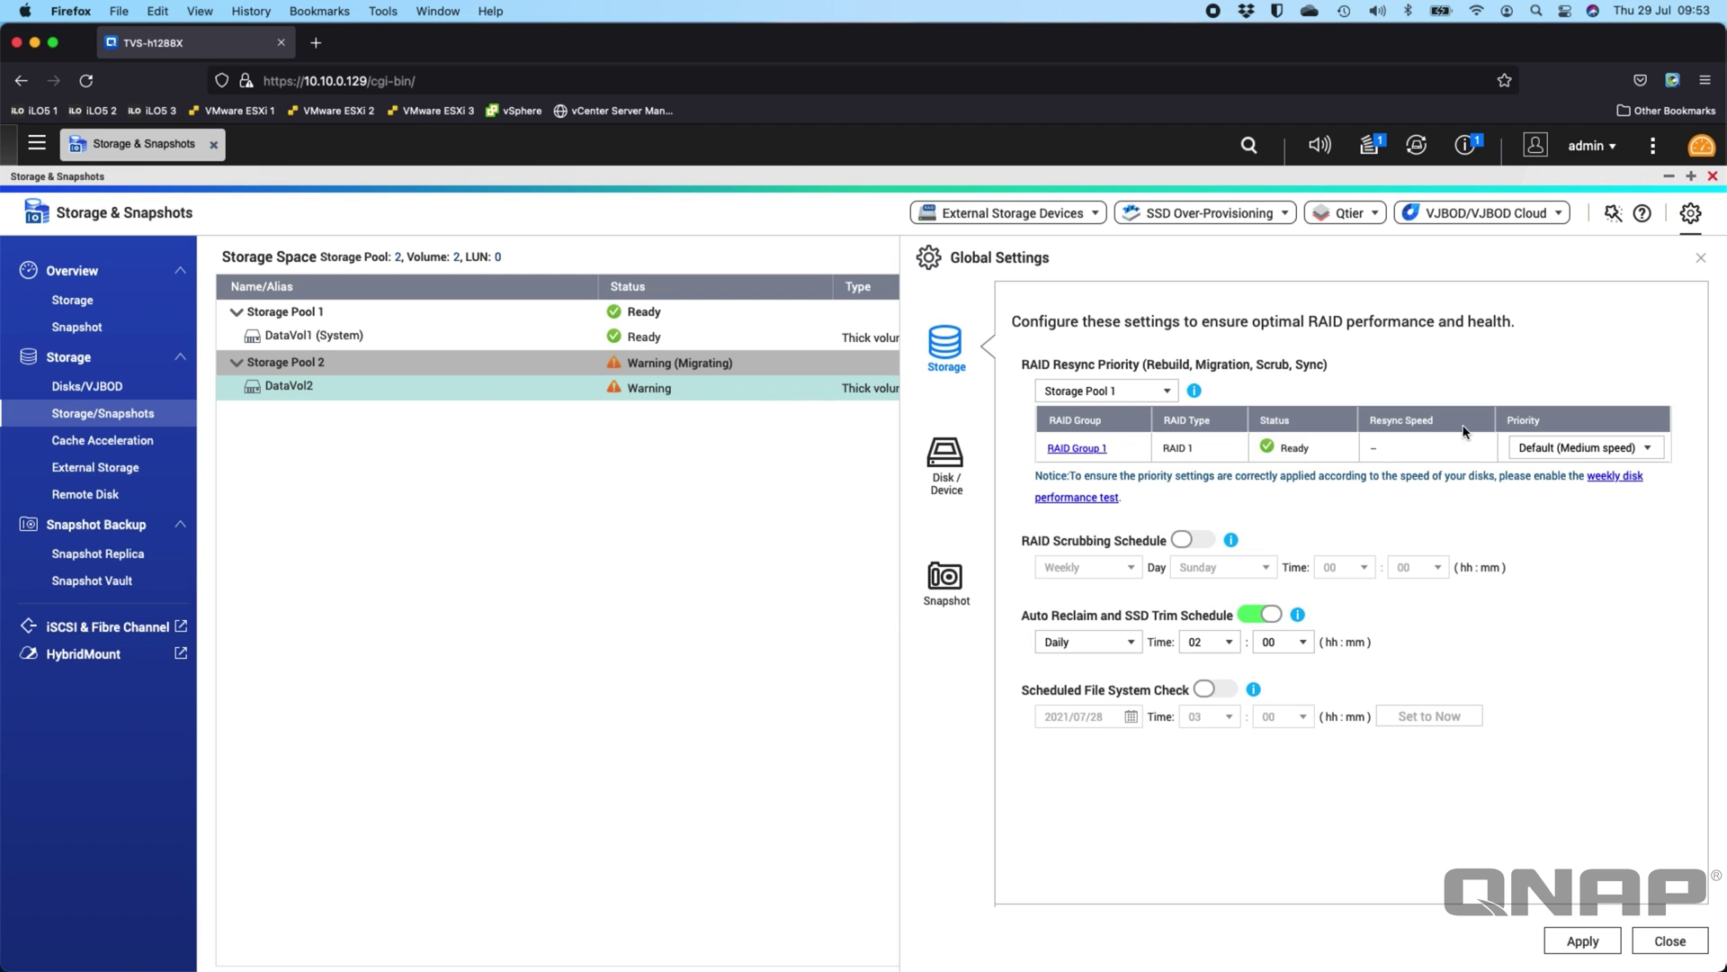
# Set RAID Group 2's resync priority to Resync First (High speed) and confirm applying it.
pyautogui.click(1107, 393)
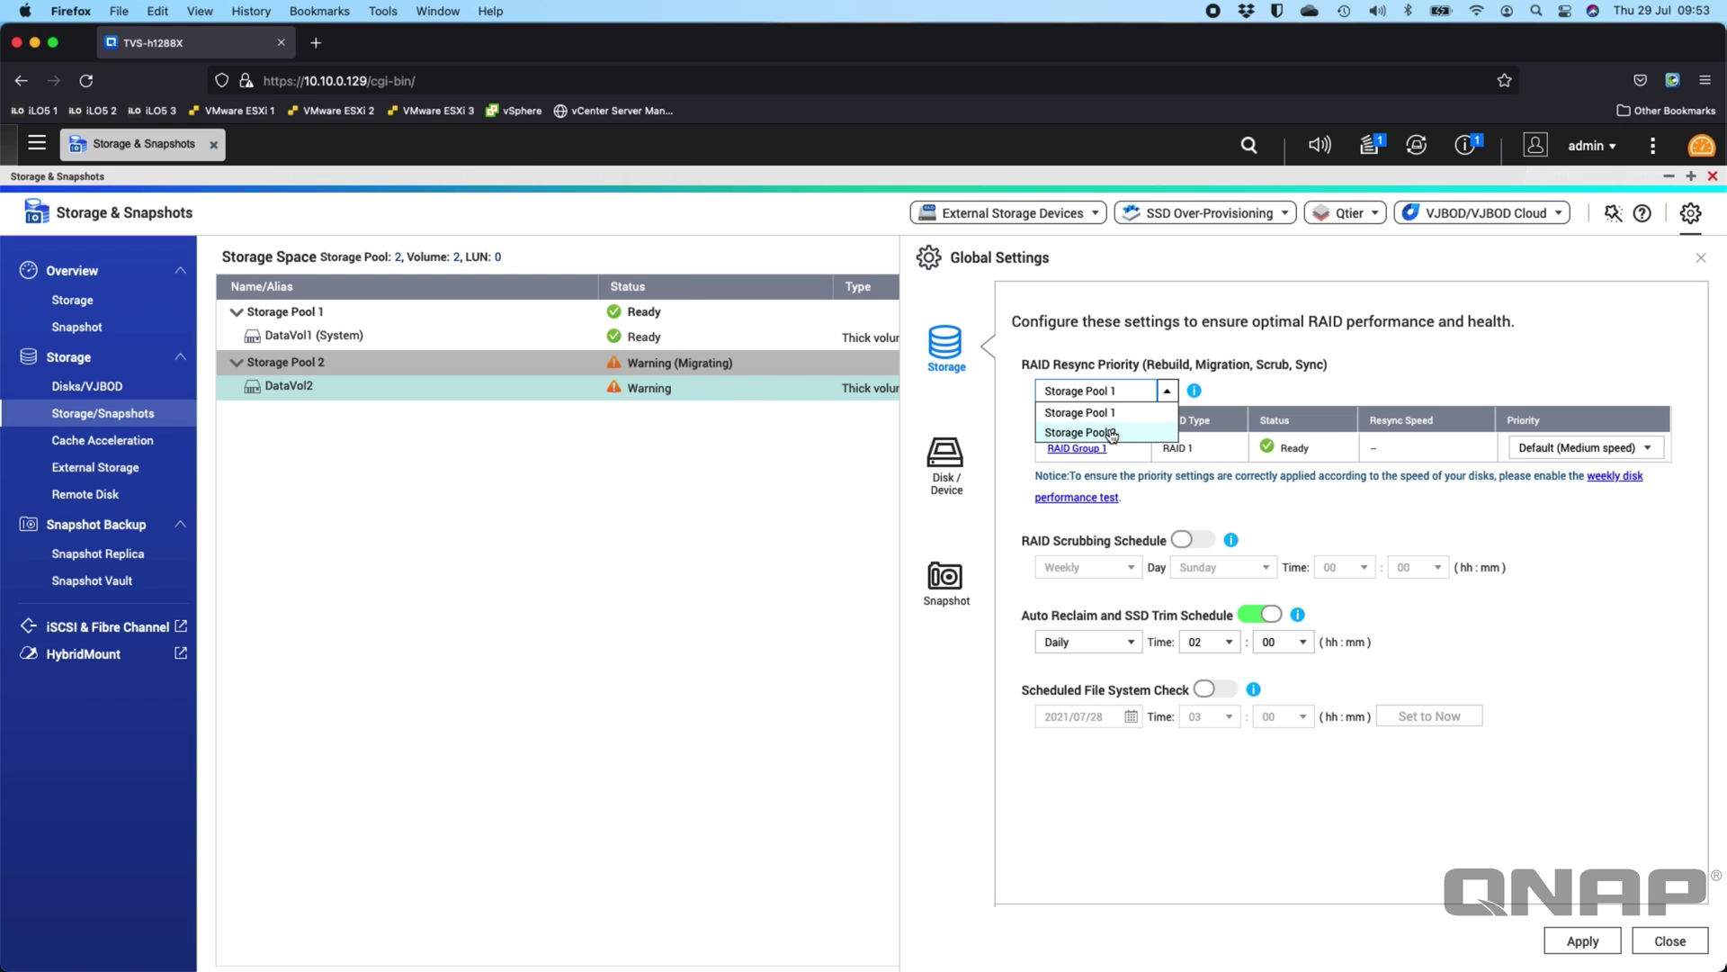
pyautogui.click(1081, 432)
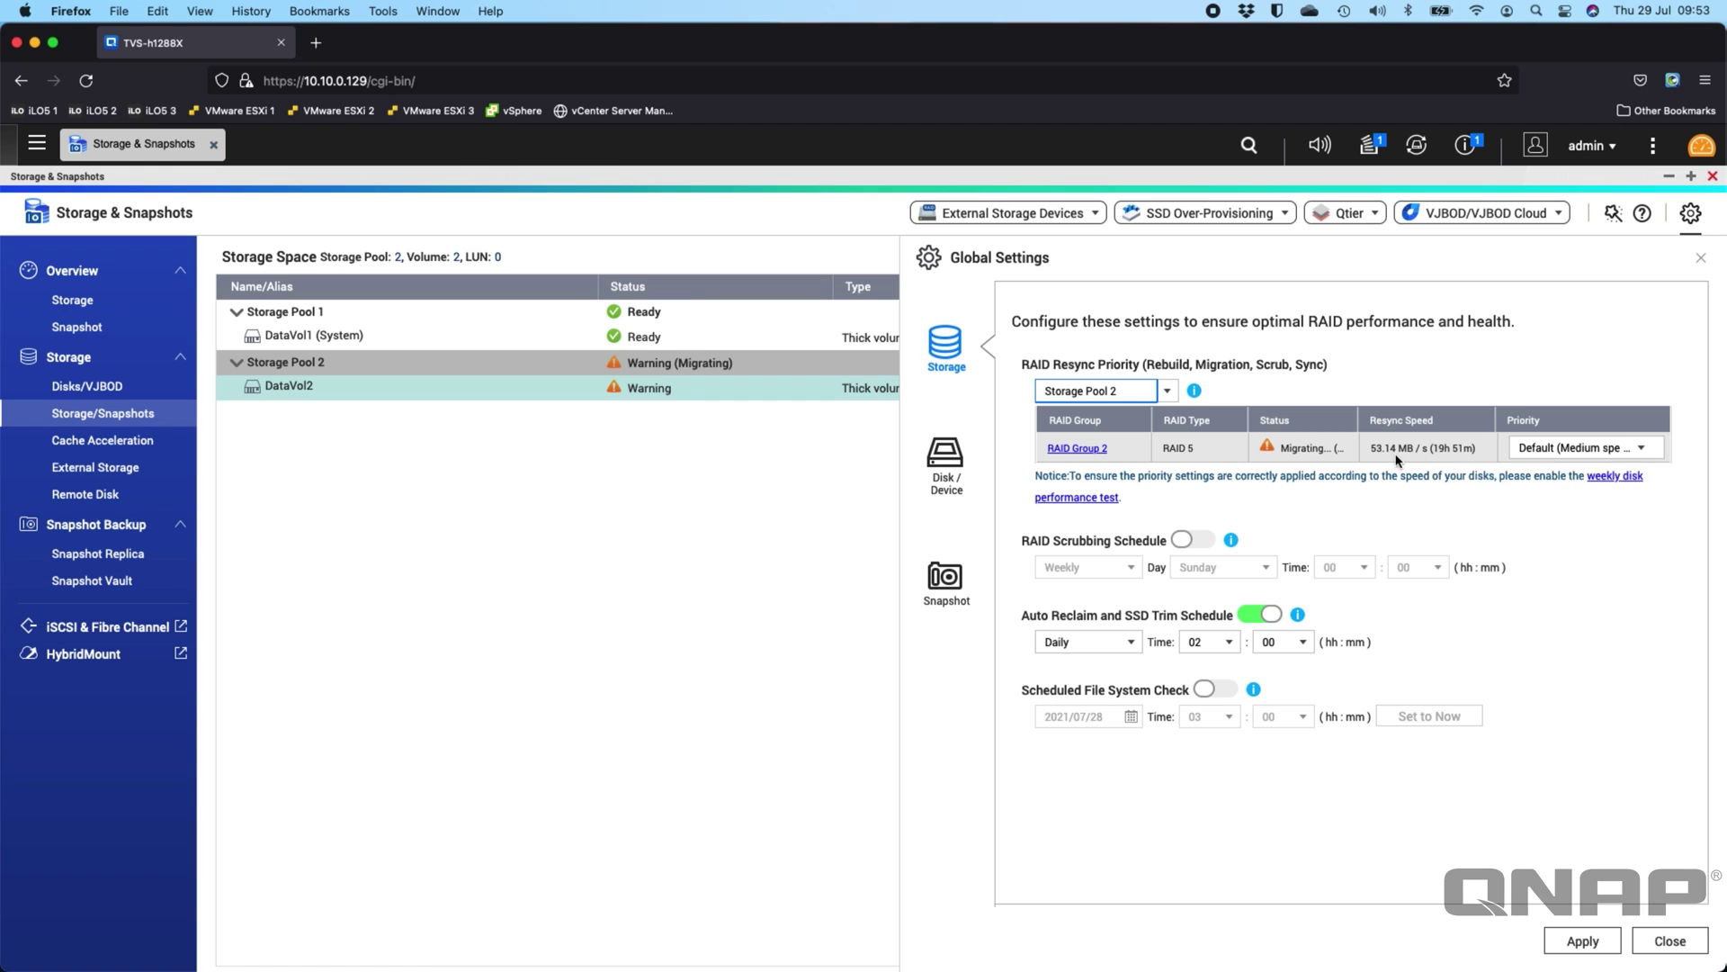
pyautogui.click(1586, 448)
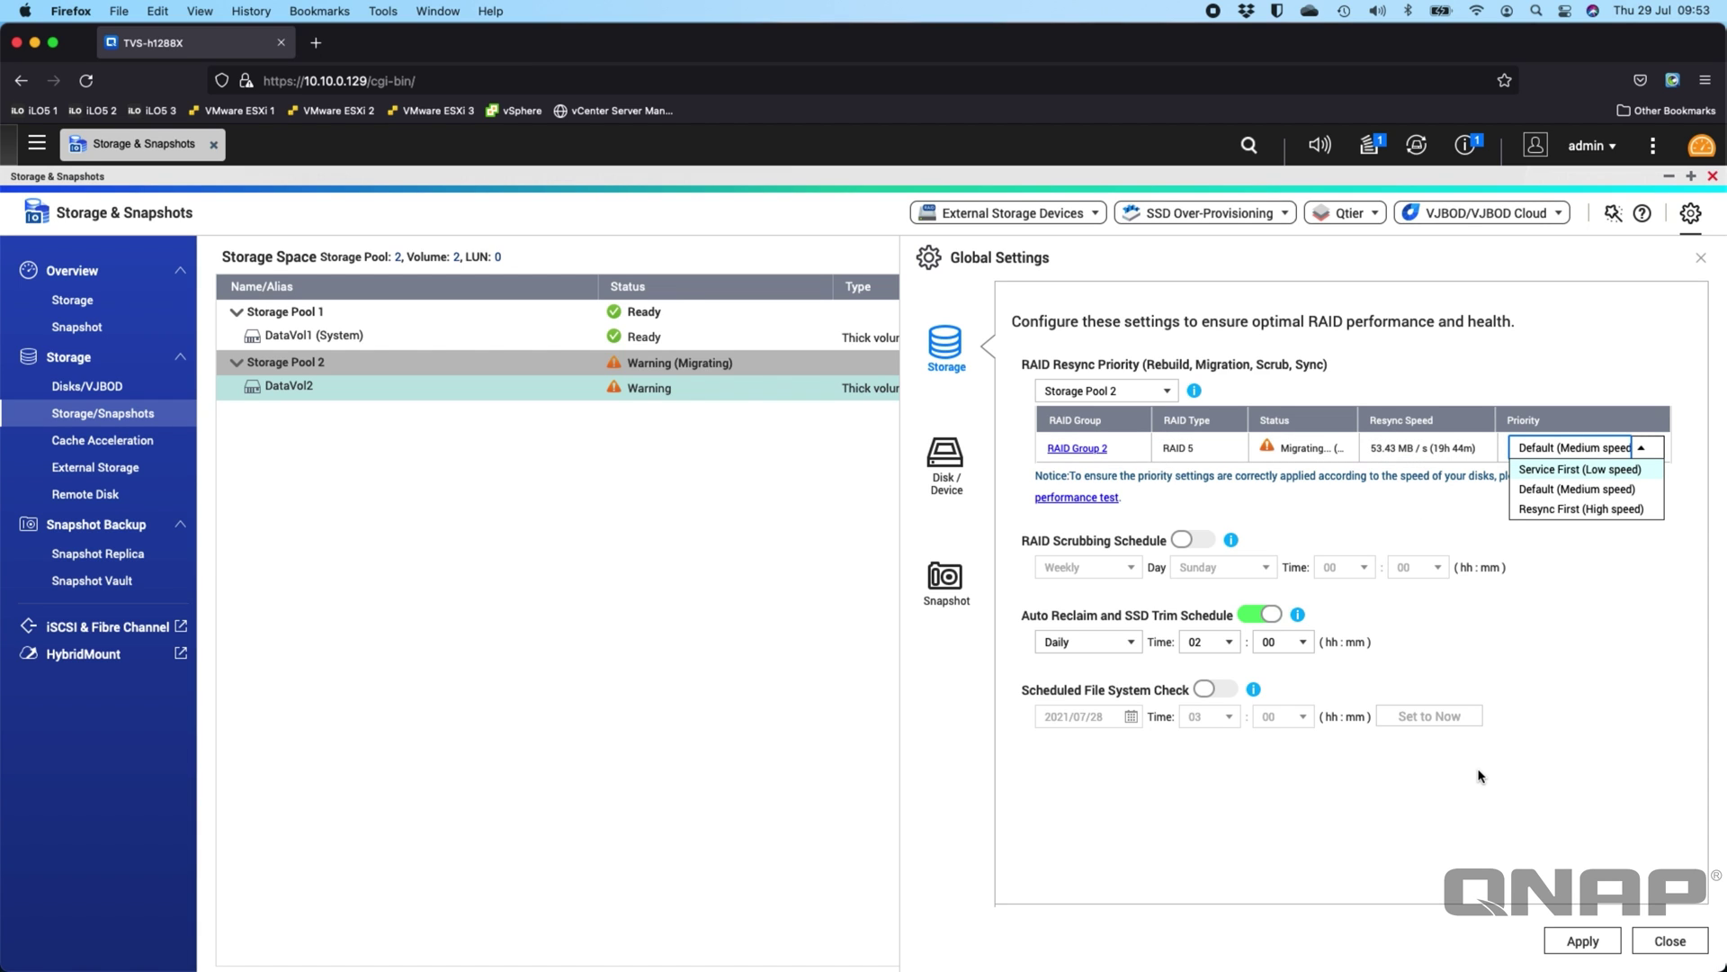
pyautogui.click(1582, 509)
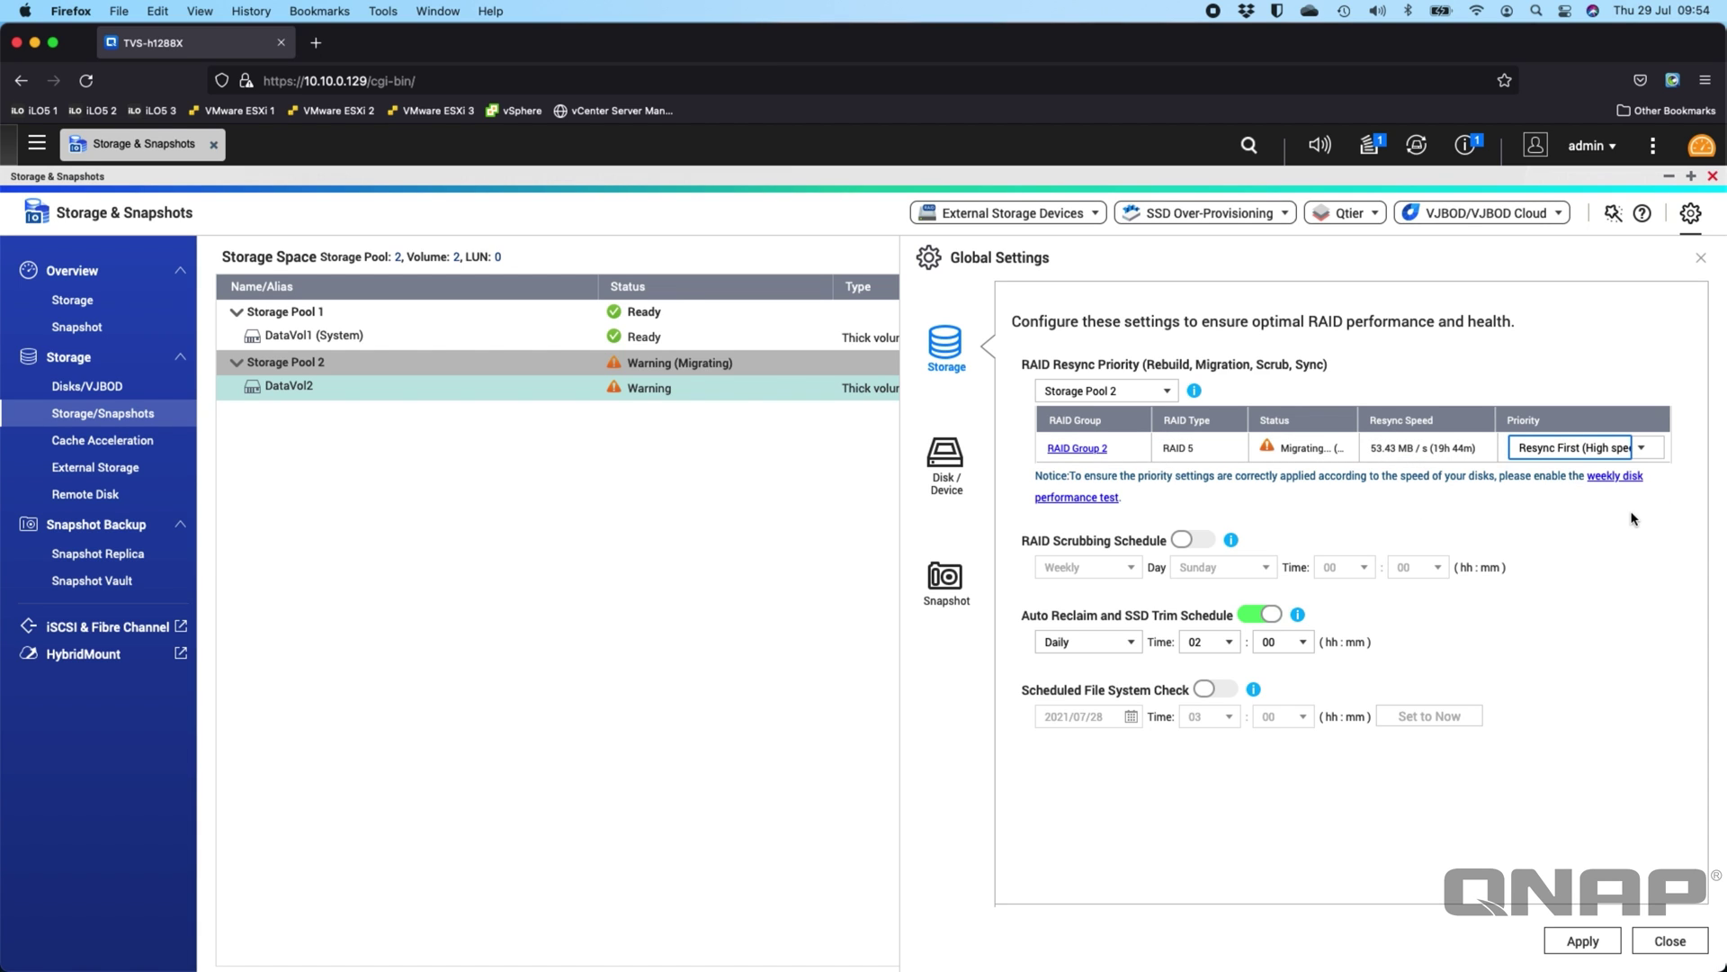
pyautogui.click(1582, 940)
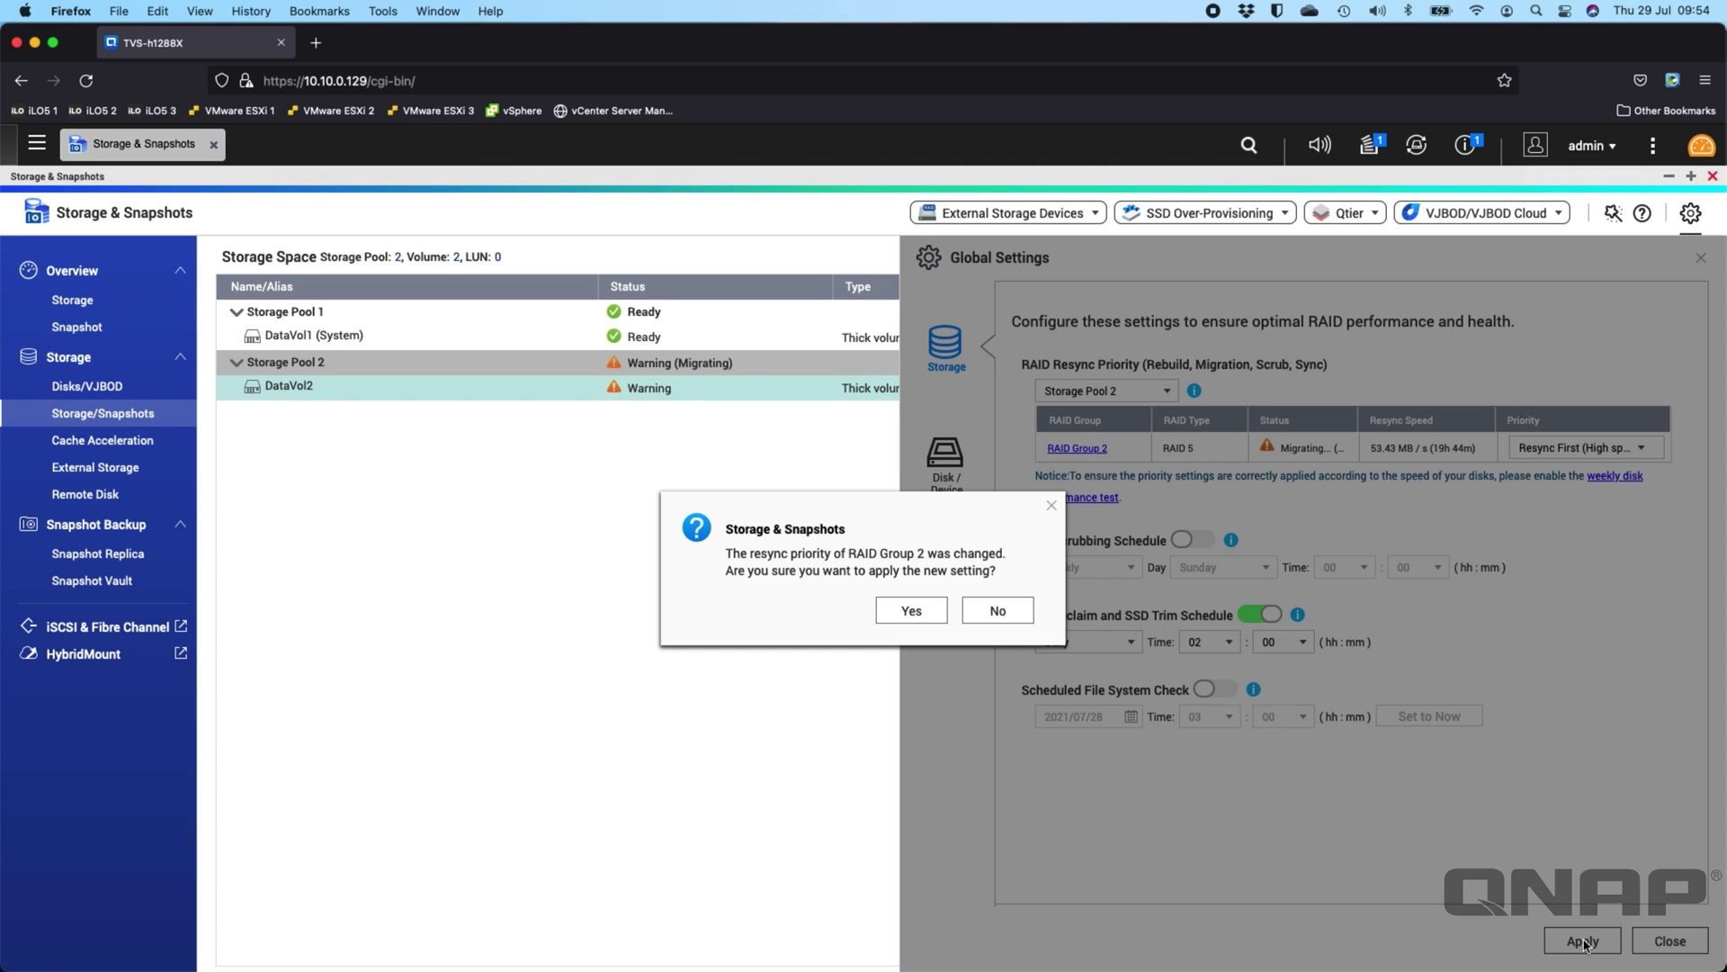
pyautogui.click(894, 615)
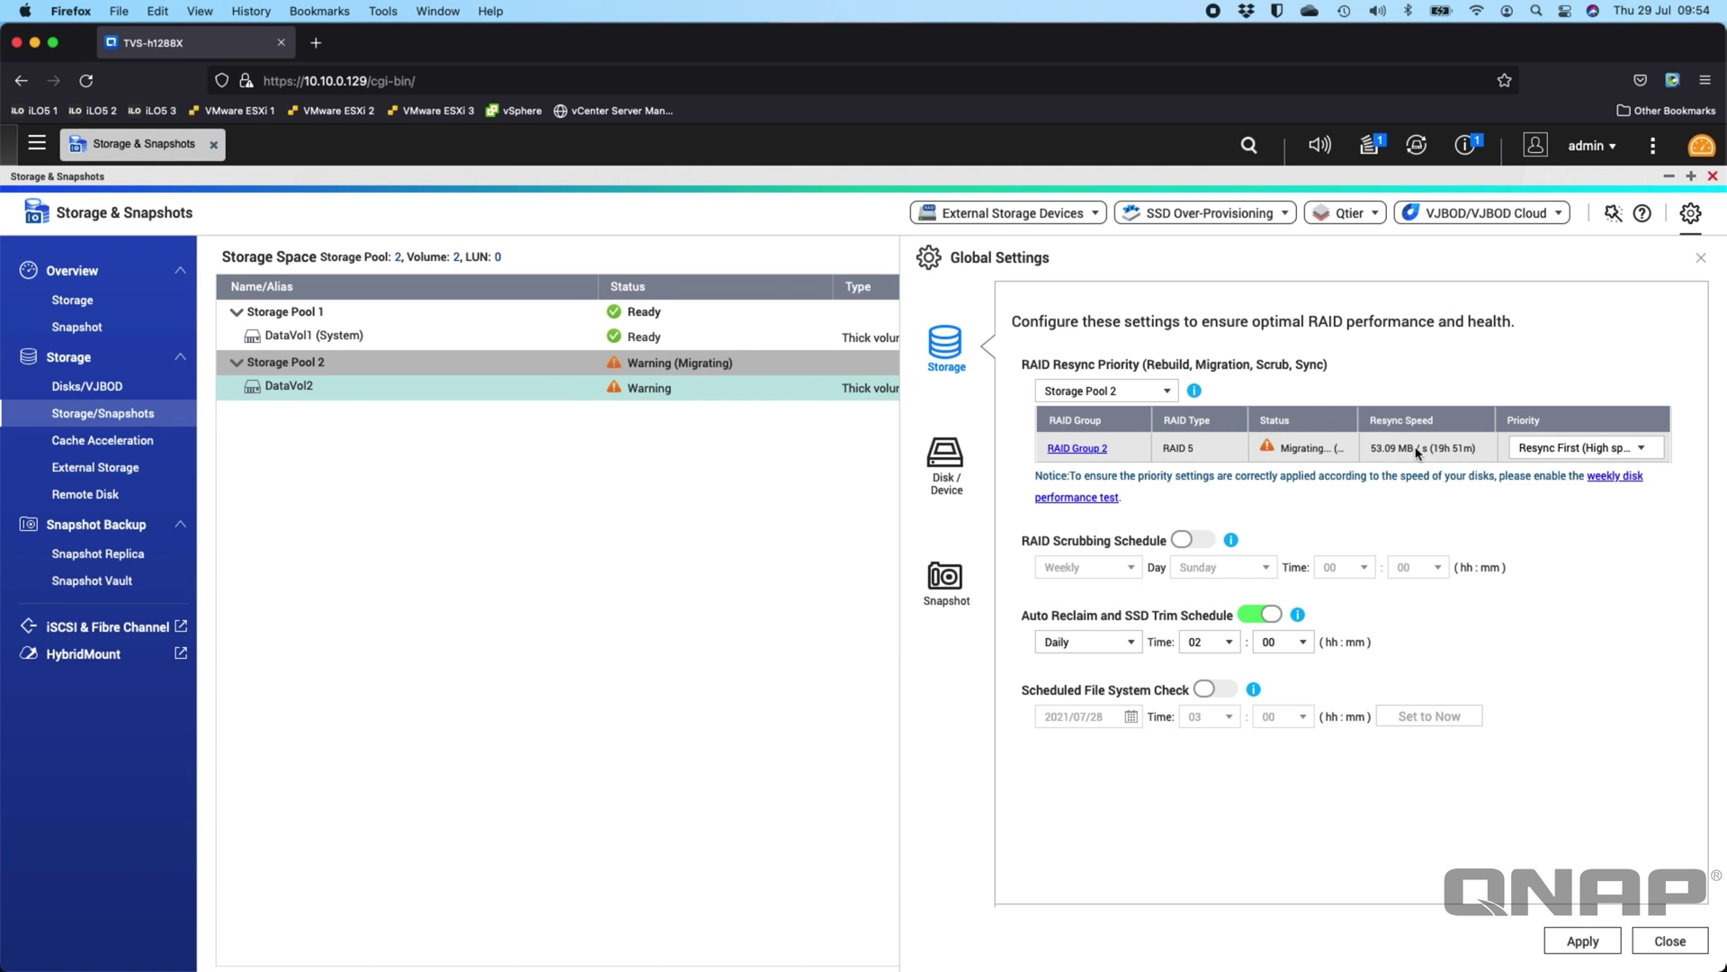